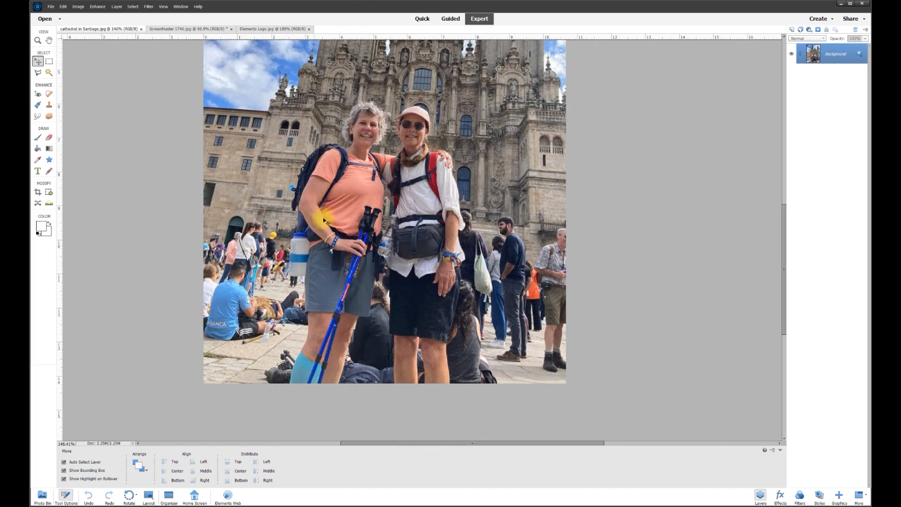
- Unlock the background layer of cathedral in Santiago.jpg and set up the Eraser with a 5 px brush
click(187, 30)
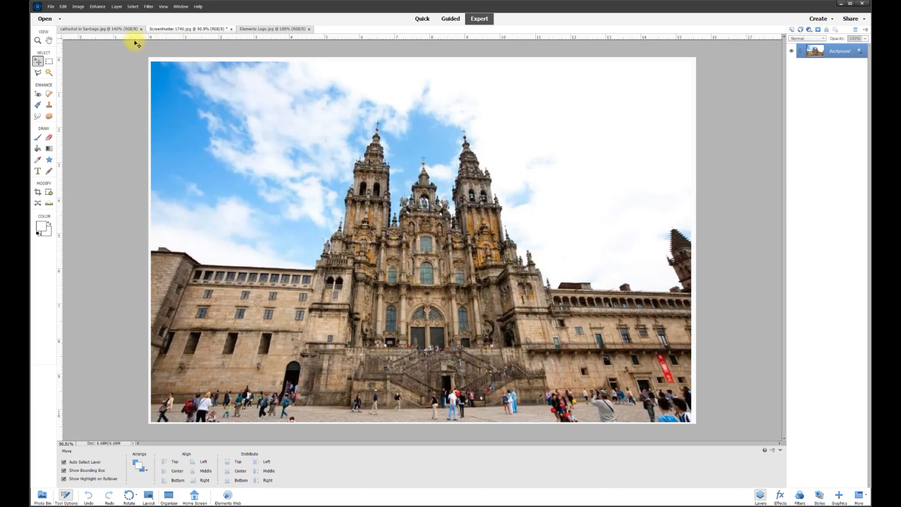
click(115, 30)
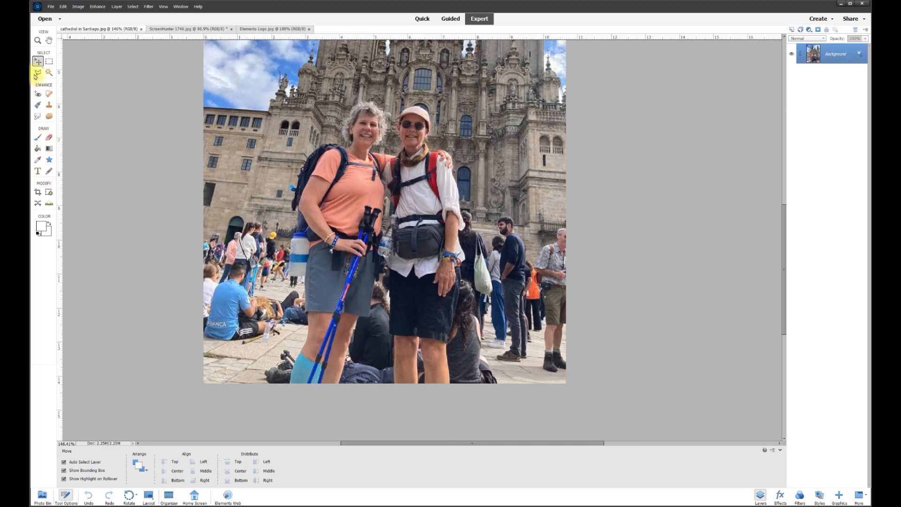
scroll(319, 310, up, 3)
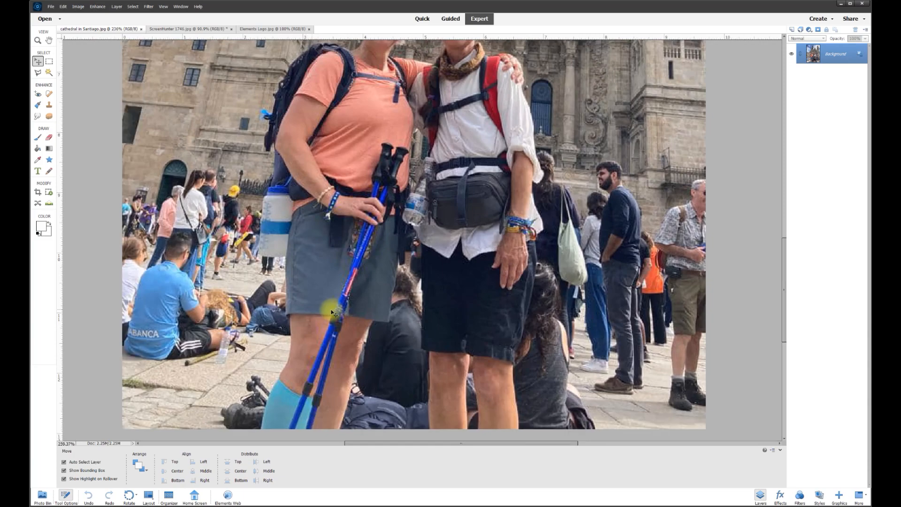
click(50, 138)
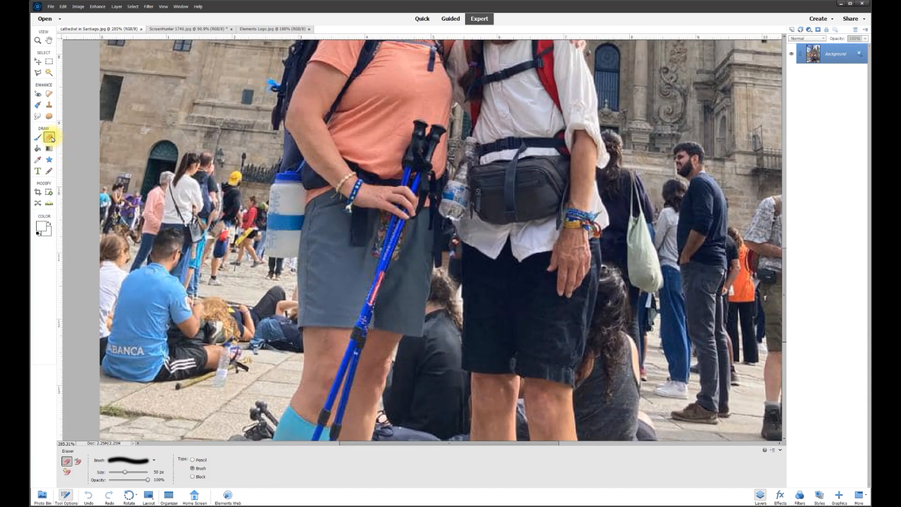
scroll(425, 283, up, 1)
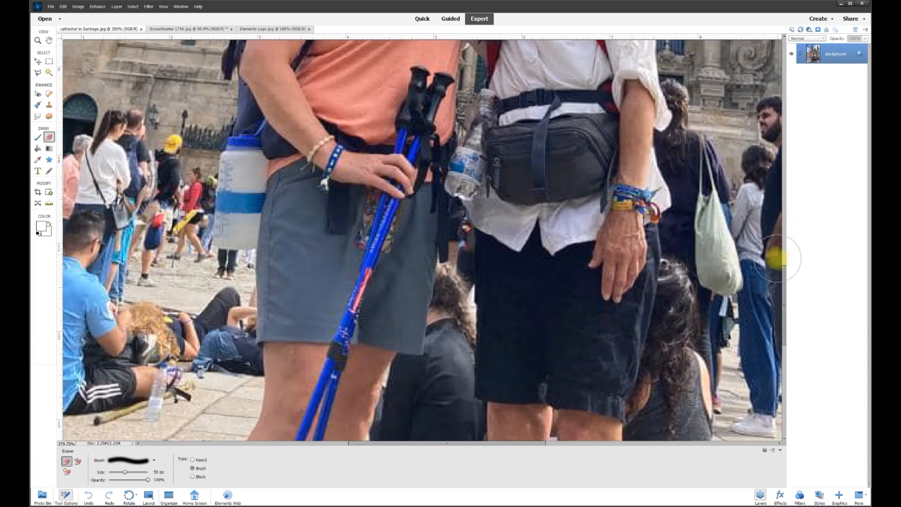
scroll(779, 286, down, 5)
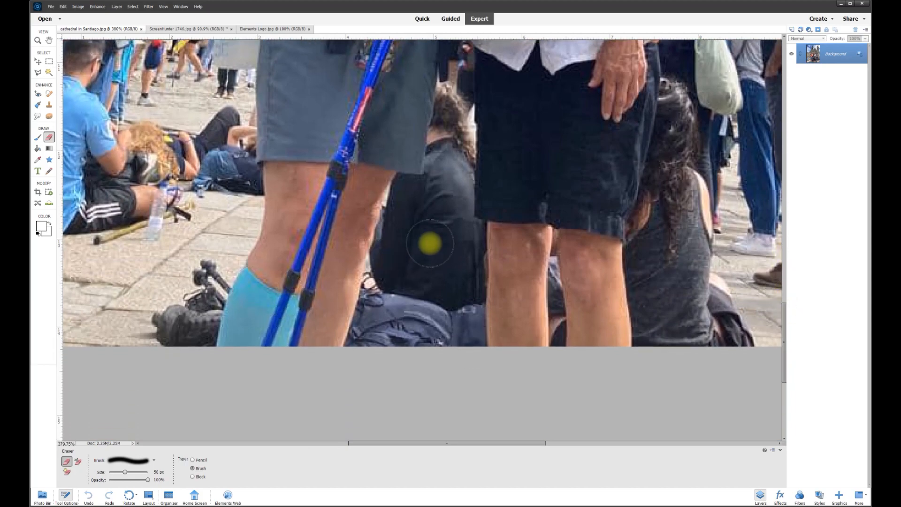
click(859, 55)
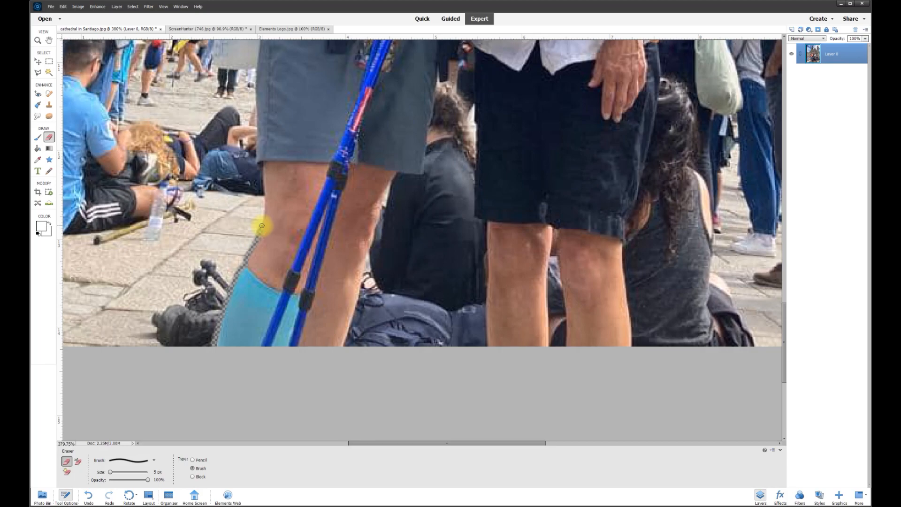
- Erase a thin 5 px outline up the outer leg of the woman with trekking poles and around her shorts' hem
scroll(263, 203, up, 5)
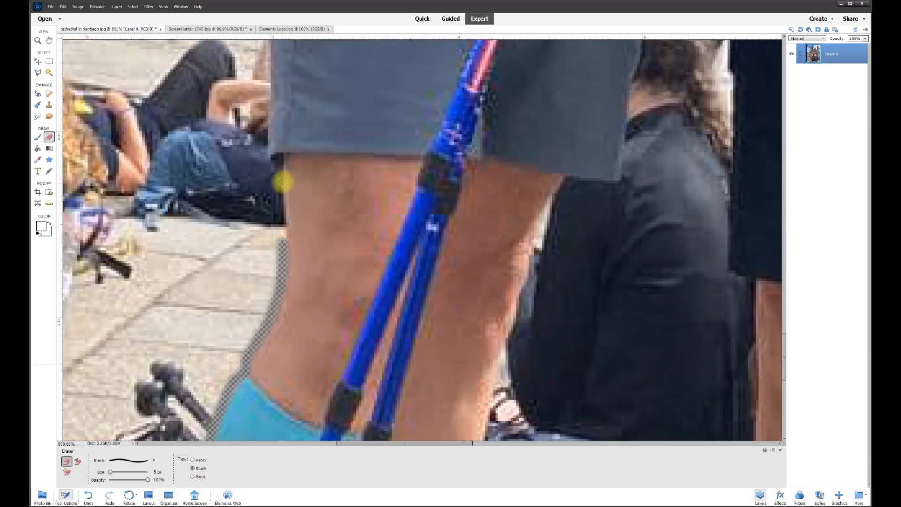
shift+click(279, 171)
shift+click(267, 165)
drag(263, 161, 263, 40)
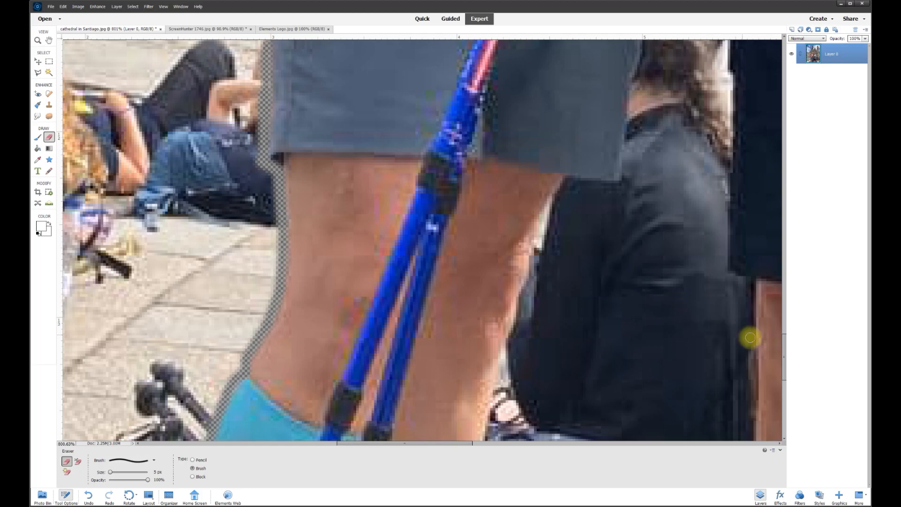
- Extend the erased outline up the side of the grey shorts, separating the water bottle from her hip
drag(785, 345, 782, 300)
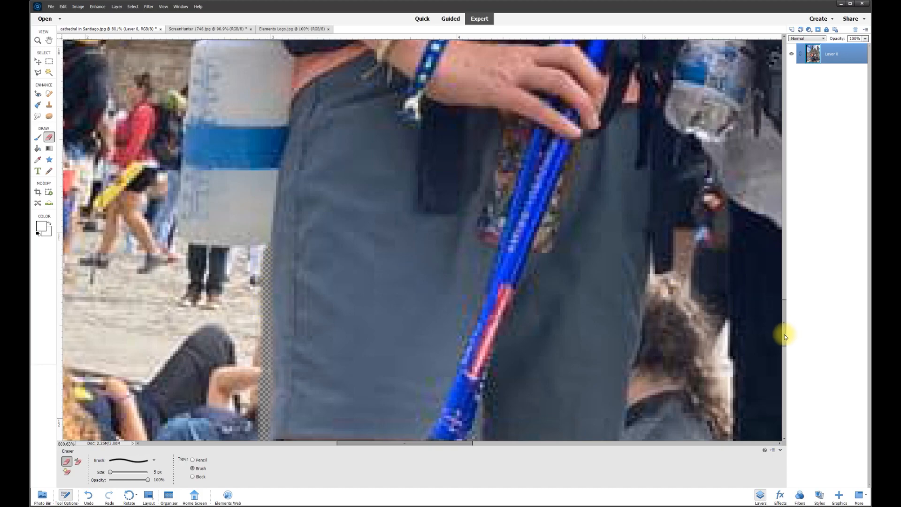
drag(785, 337, 784, 317)
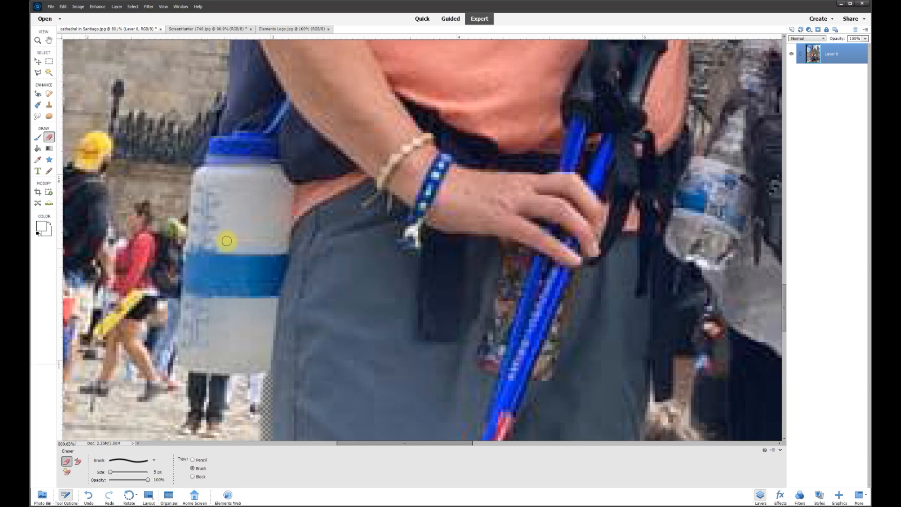
scroll(226, 240, up, 1)
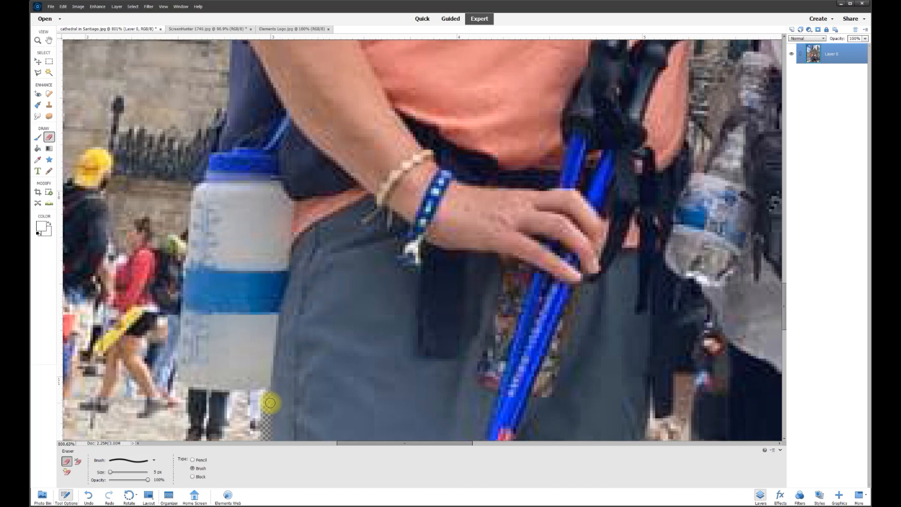
mouse_move(270, 386)
mouse_down()
mouse_move(287, 257)
mouse_move(289, 201)
mouse_move(274, 174)
mouse_move(284, 121)
mouse_up()
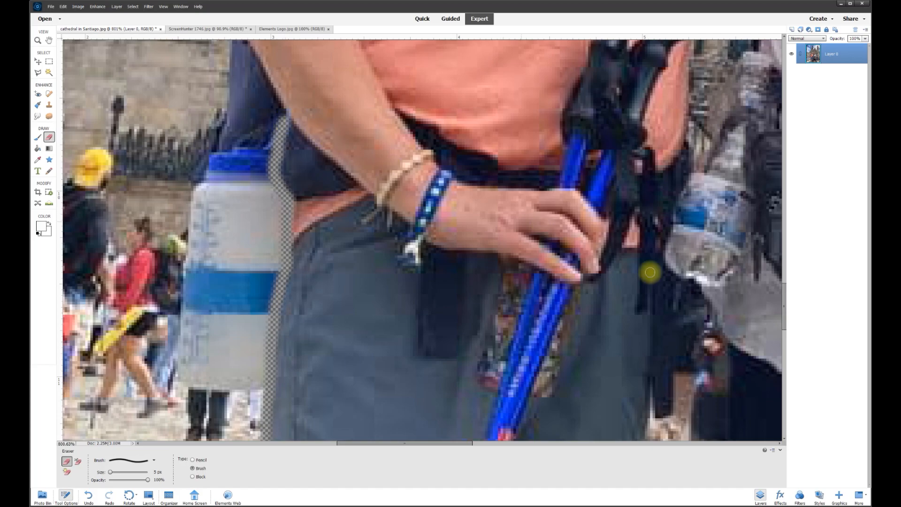
- Continue the erased outline past the elbow and around the backpack and upper body of the woman in orange
drag(784, 320, 784, 295)
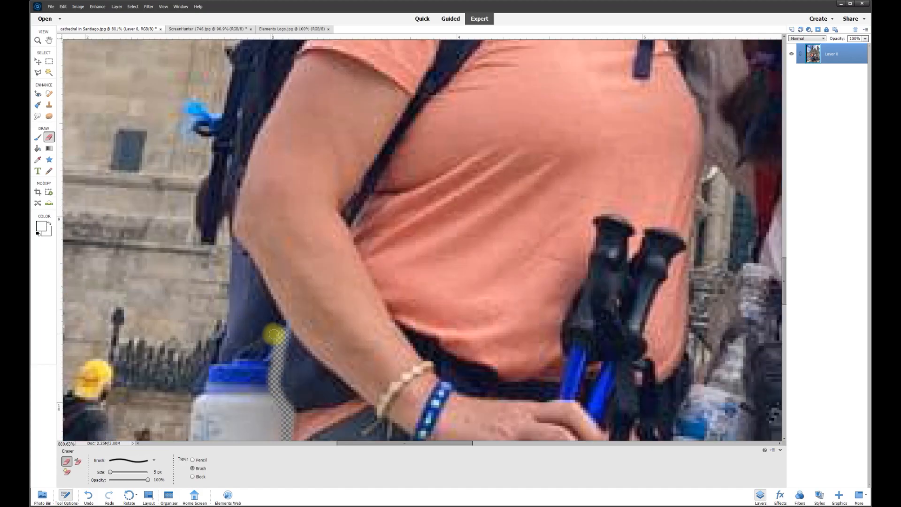
drag(279, 317, 237, 244)
scroll(223, 386, up, 4)
mouse_move(224, 386)
mouse_down()
mouse_move(214, 294)
mouse_move(247, 161)
mouse_move(282, 106)
mouse_move(353, 48)
mouse_up()
mouse_move(352, 47)
mouse_down()
mouse_move(170, 322)
mouse_move(295, 327)
mouse_move(317, 298)
mouse_move(317, 182)
mouse_move(390, 83)
mouse_move(510, 125)
mouse_move(529, 245)
mouse_move(451, 332)
mouse_move(570, 373)
mouse_move(620, 321)
mouse_move(585, 226)
mouse_move(587, 181)
mouse_move(195, 125)
mouse_move(345, 215)
mouse_move(322, 315)
mouse_move(464, 174)
mouse_move(513, 342)
mouse_up()
- Erase the outline down the outer side of the woman in white, along her shorts and leg to the photo's lower edge
scroll(514, 342, down, 3)
scroll(535, 182, down, 2)
mouse_move(528, 120)
mouse_down()
mouse_move(535, 183)
mouse_move(509, 234)
mouse_up()
scroll(509, 235, down, 3)
drag(501, 104, 432, 408)
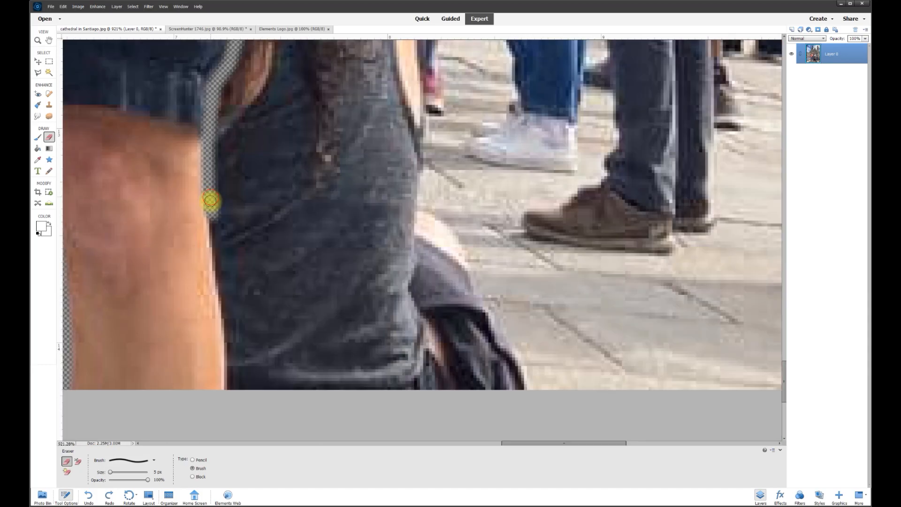
drag(213, 239, 217, 260)
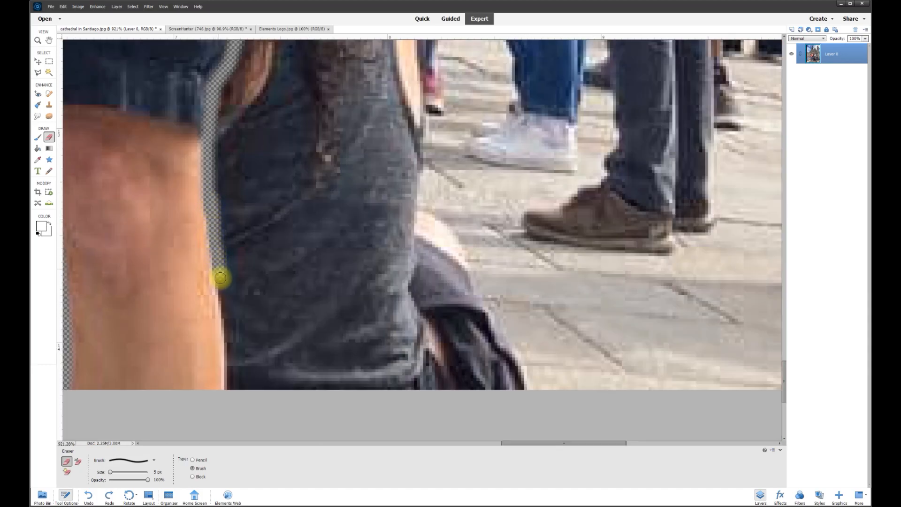
drag(225, 310, 227, 332)
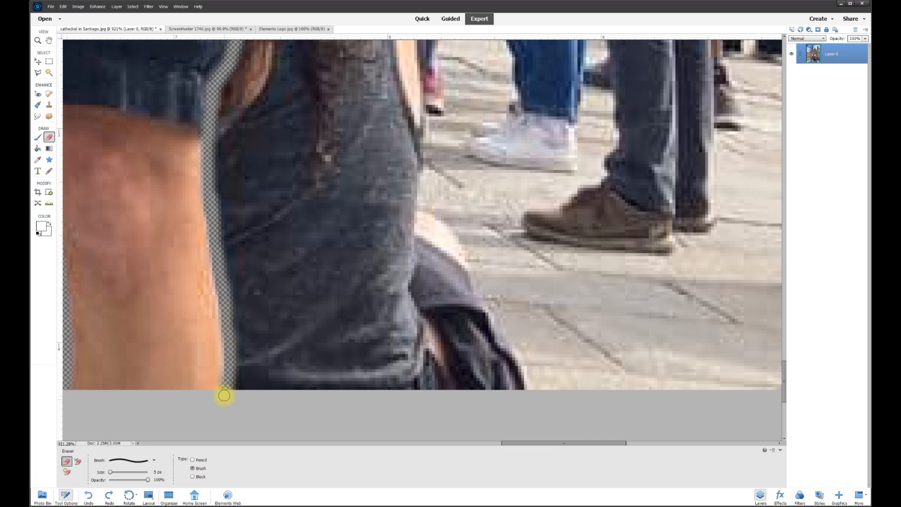
drag(228, 383, 231, 392)
- Start a Polygonal Lasso selection outside the photo's lower corner and trace the erased outline up the white-shirted woman's leg, shorts and sleeve
click(38, 74)
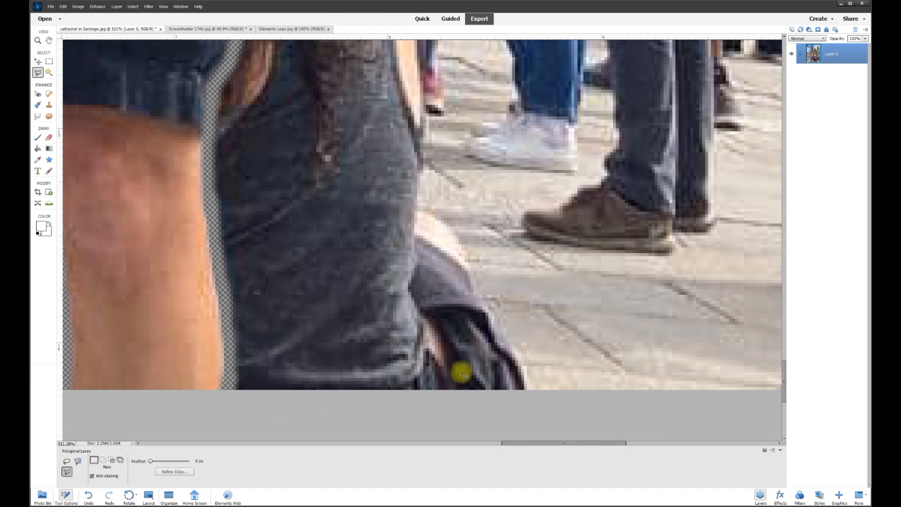
drag(530, 444, 600, 444)
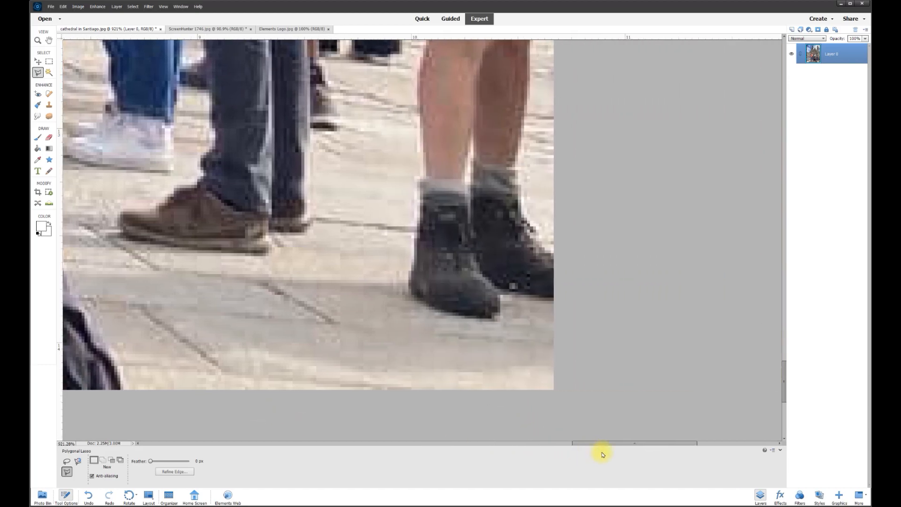
click(562, 400)
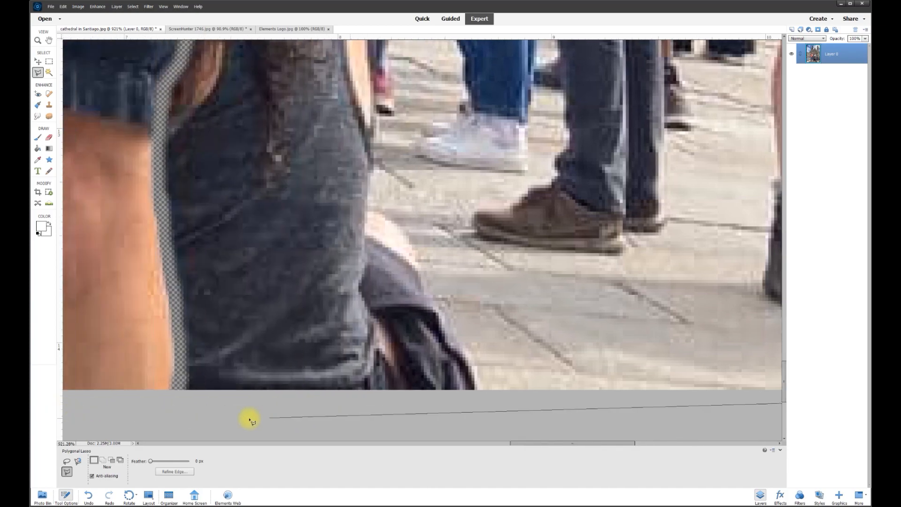
click(177, 400)
click(179, 347)
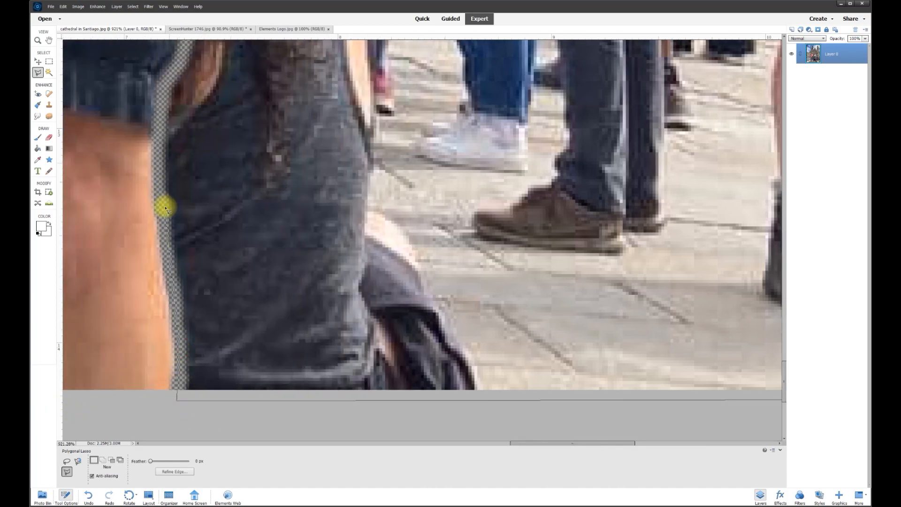
click(163, 208)
click(157, 122)
click(165, 84)
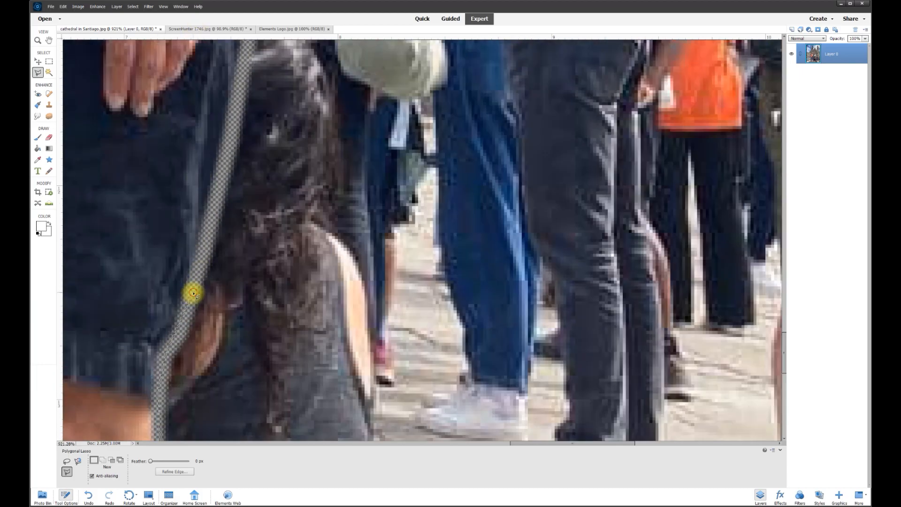
click(193, 293)
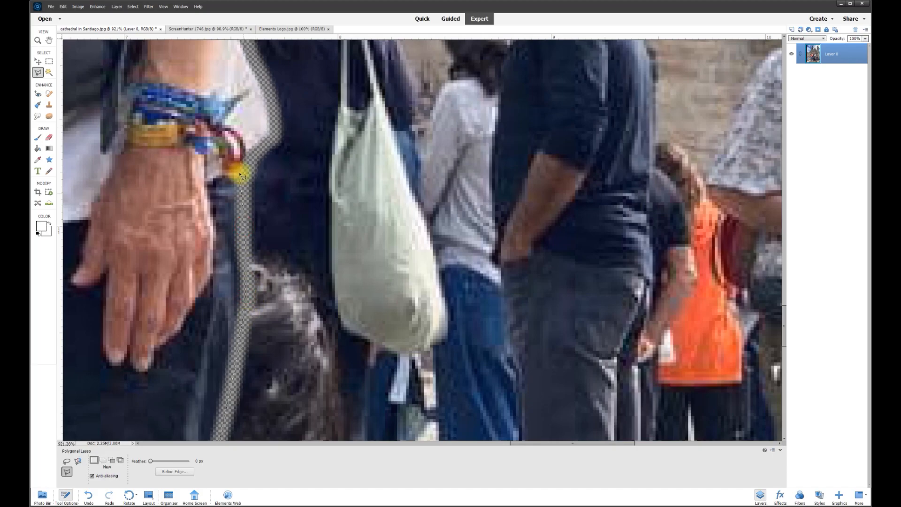
click(272, 103)
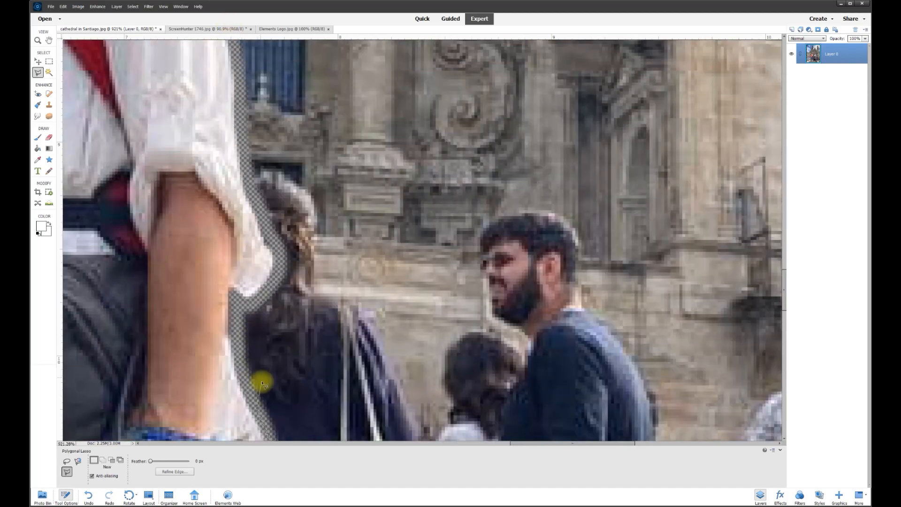
click(242, 133)
- Trace the lasso selection along the erased gap around the hand on the shoulder, the neck and the capped woman's head
click(603, 125)
click(601, 240)
click(505, 183)
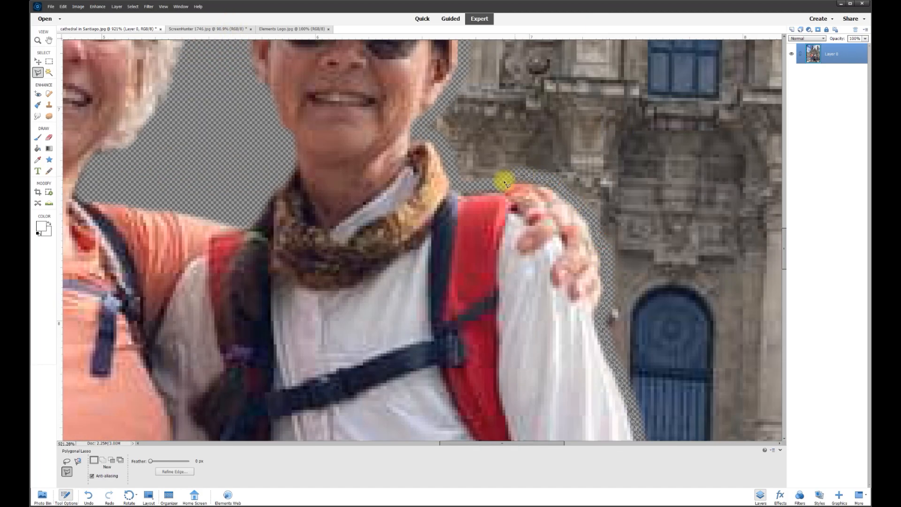
click(424, 129)
click(463, 183)
click(365, 88)
click(277, 131)
click(248, 153)
click(193, 166)
- Trace the lasso selection around the grey-haired woman's head and backpack and down her outer leg to below the photo
click(510, 73)
click(408, 117)
click(355, 235)
click(408, 322)
click(286, 320)
click(138, 417)
click(323, 352)
click(386, 316)
click(356, 211)
click(302, 307)
click(278, 421)
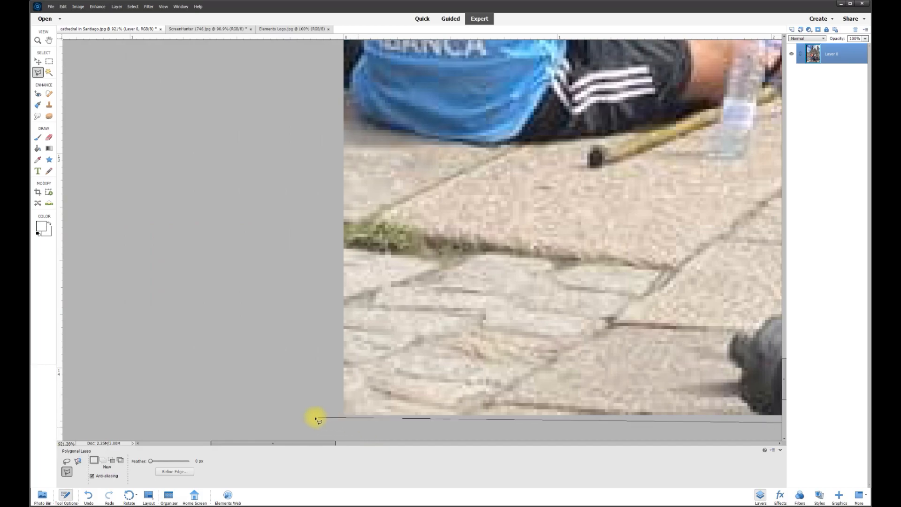
- Close the lasso selection around the photo's outer edges, delete the enclosed background and deselect
click(316, 419)
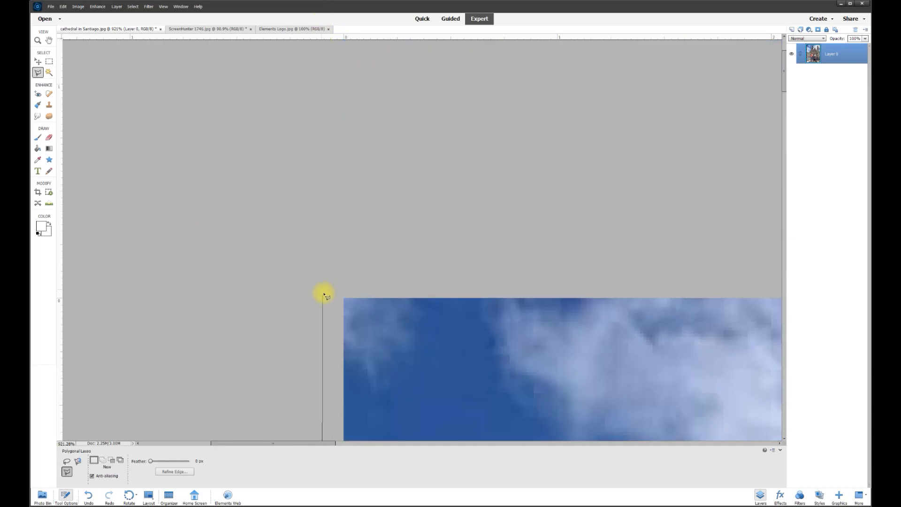
click(322, 280)
click(191, 281)
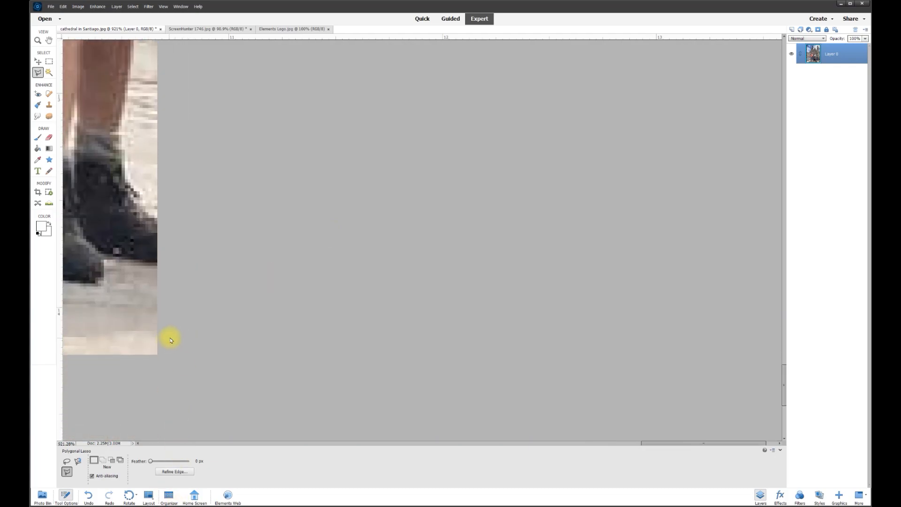
key(ctrl+0)
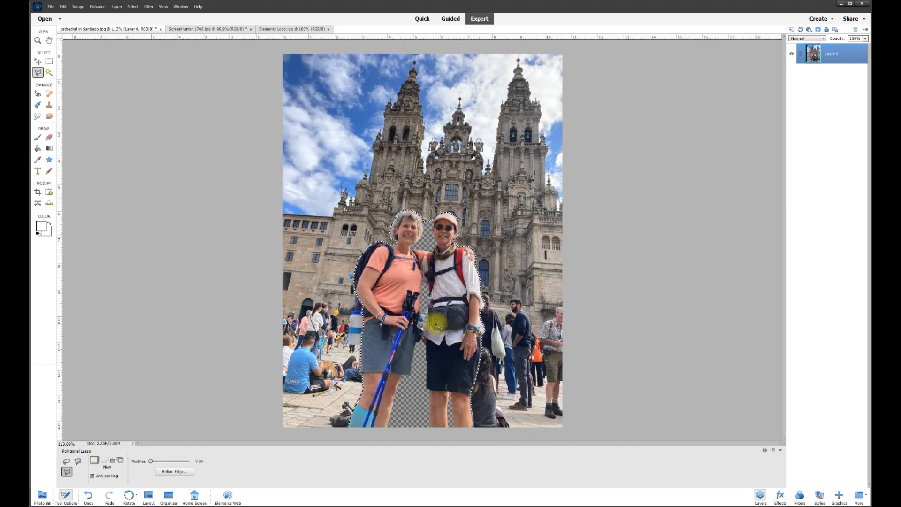
key(Delete)
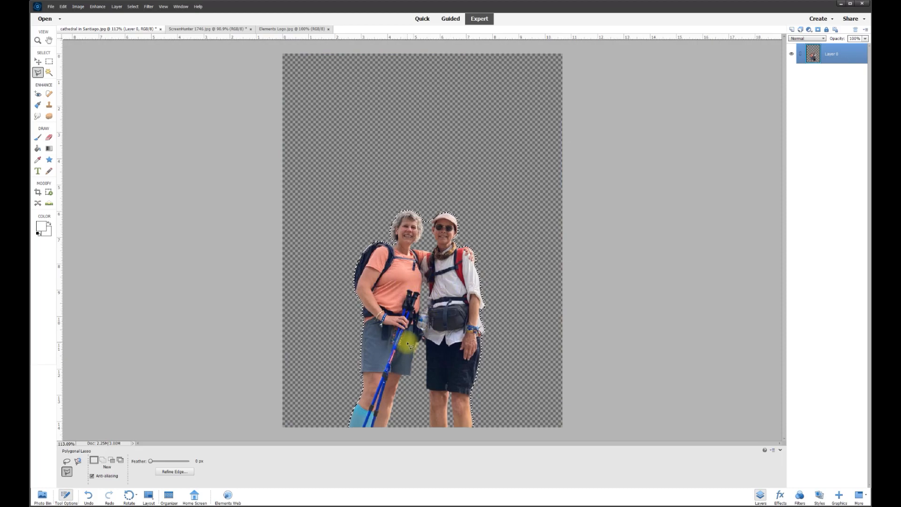
key(ctrl+d)
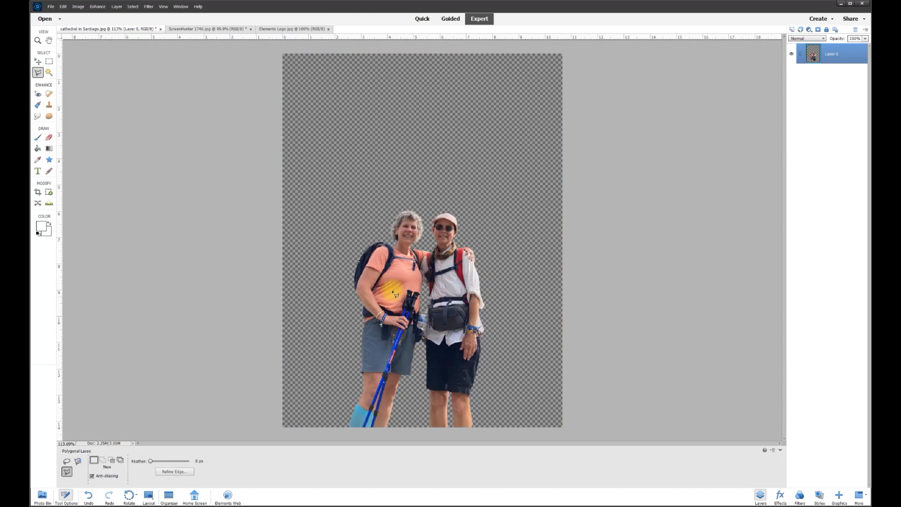
- Move the cutout of the two women slightly up on the canvas and check the cathedral photo intended as backdrop
click(39, 60)
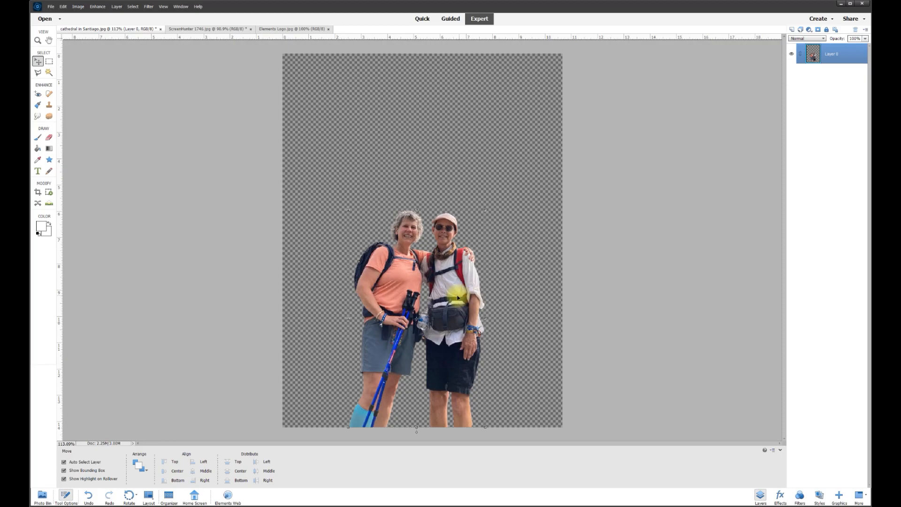
drag(456, 294, 454, 267)
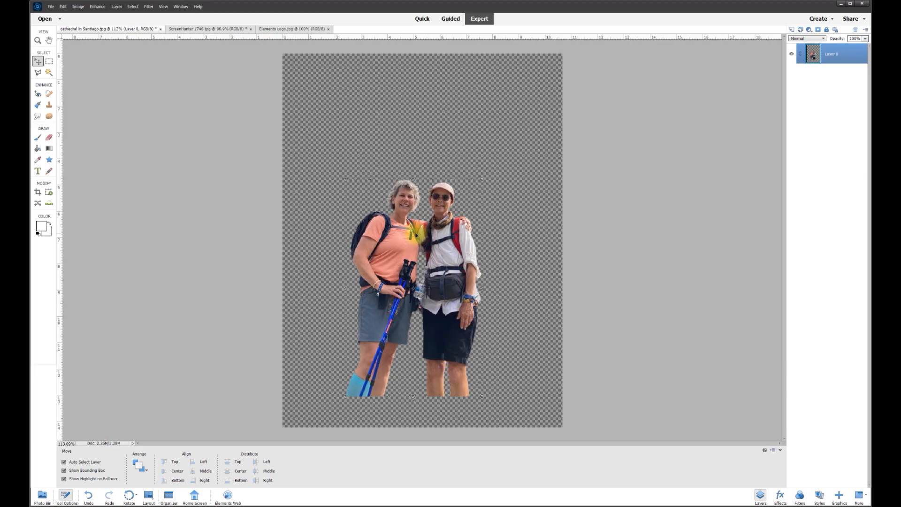
click(202, 31)
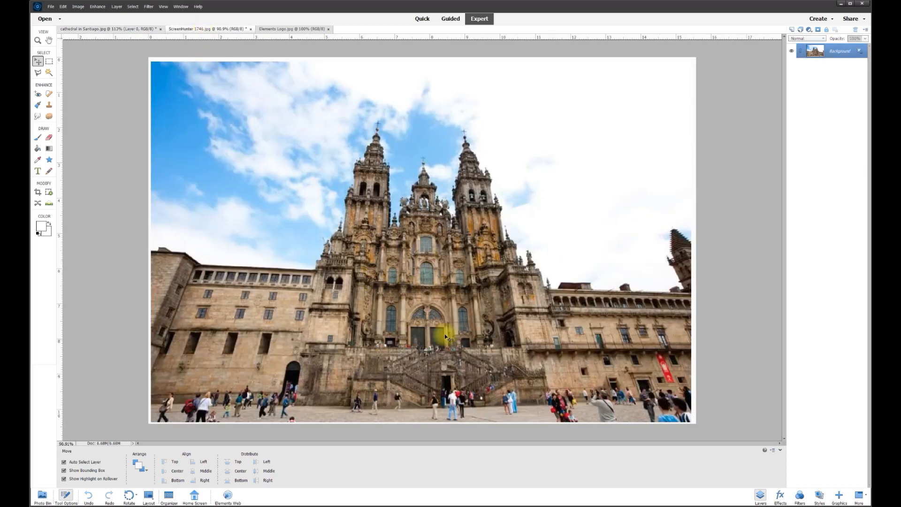
click(110, 30)
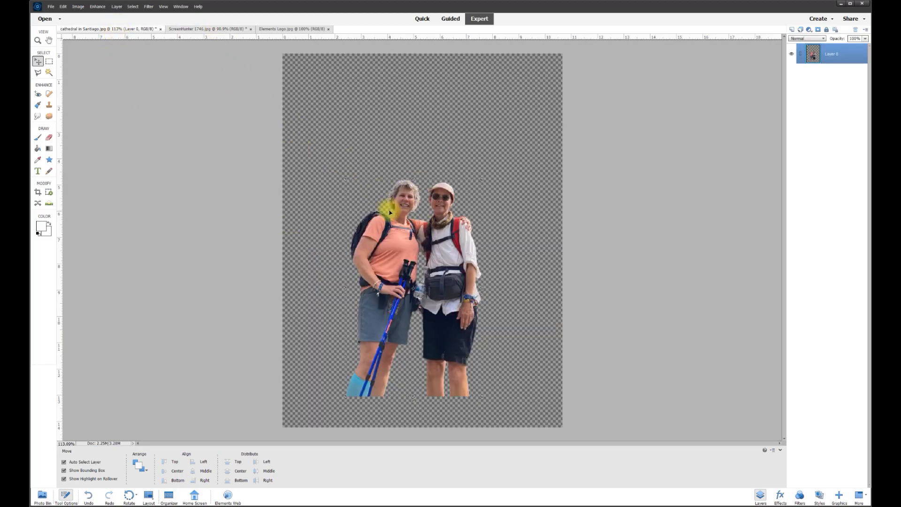
- Copy the cutout of the two women into the cathedral photo ScreenHunter 1746.jpg and check that the original cutout document is intact
drag(404, 235, 223, 30)
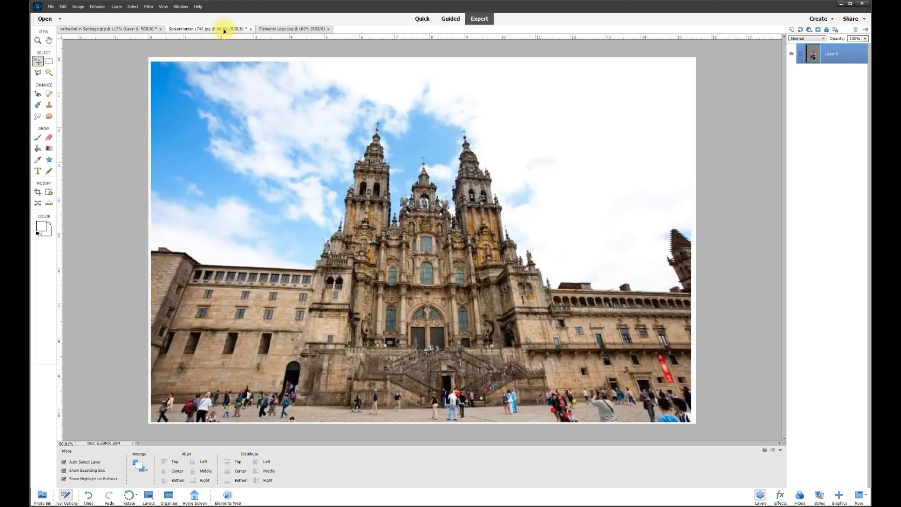
drag(224, 31, 227, 45)
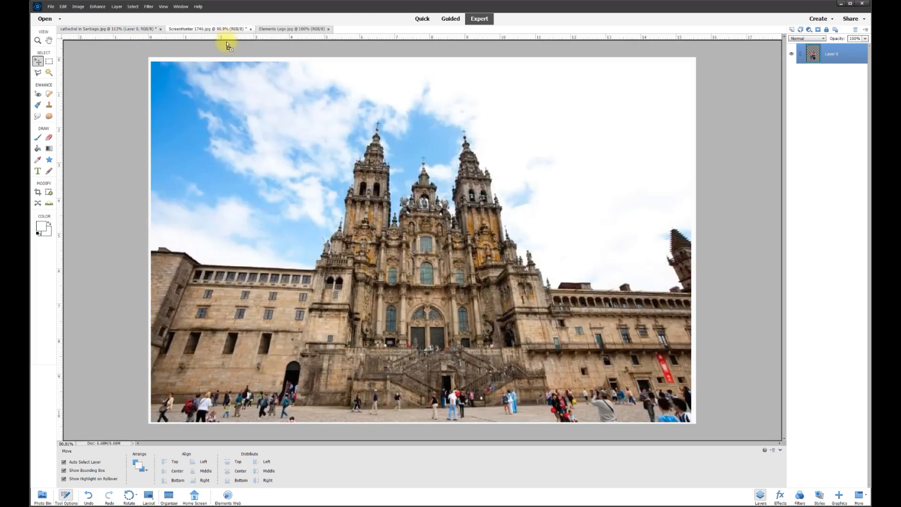
drag(306, 184, 306, 181)
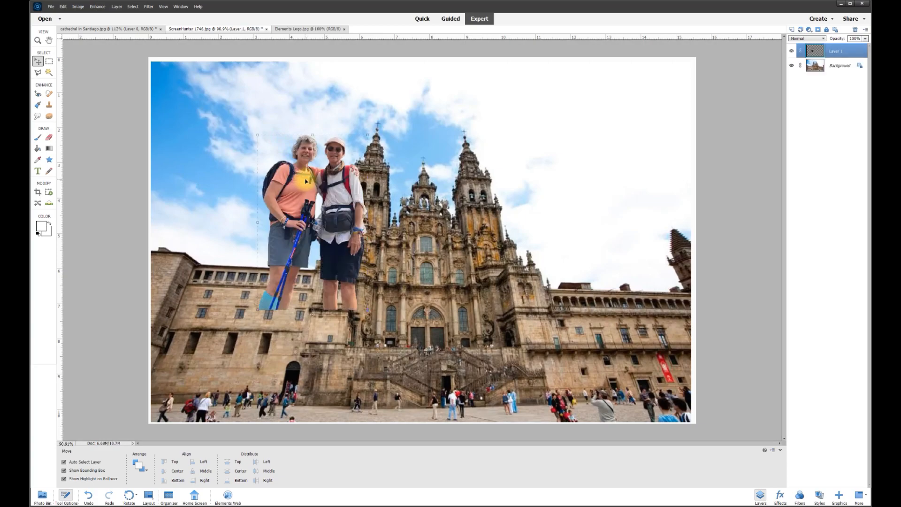
click(115, 28)
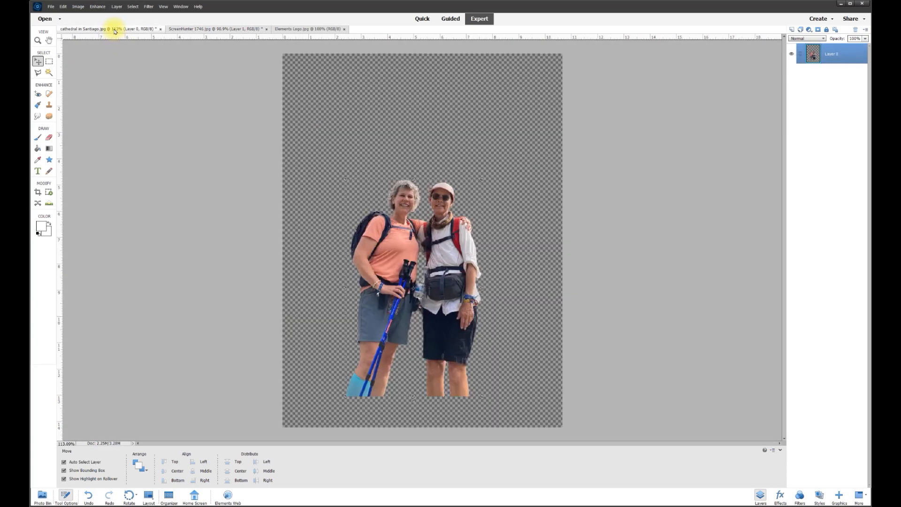
click(201, 30)
- Place the women in front of the cathedral's central facade with their legs meeting the photo's lower edge, and rotate the cutout slightly
drag(298, 213, 406, 340)
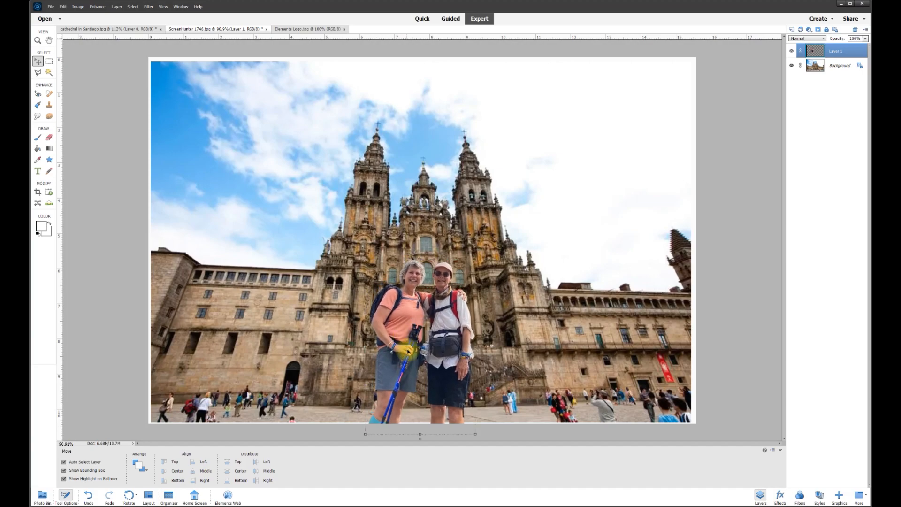
drag(420, 439, 419, 446)
key(Return)
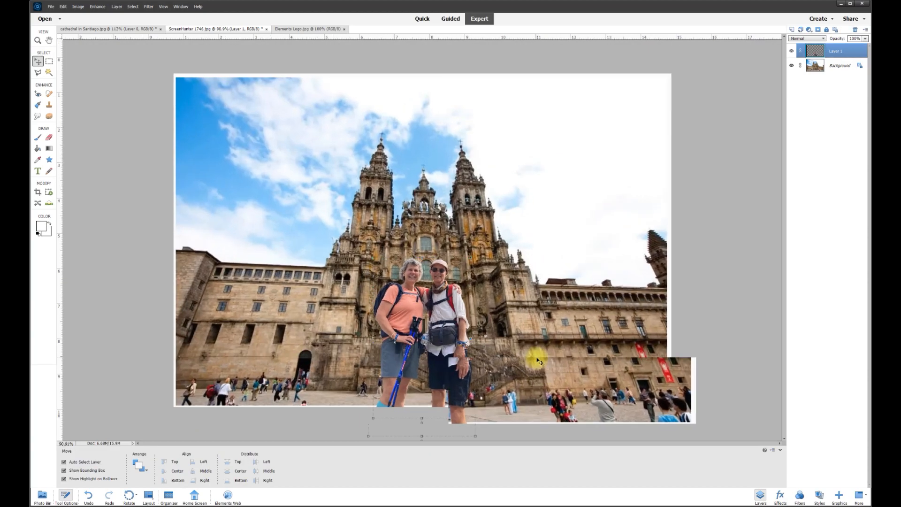
- Convert the cathedral background into a regular layer and distort it by pulling its upper-left corner down and slightly inward
click(574, 288)
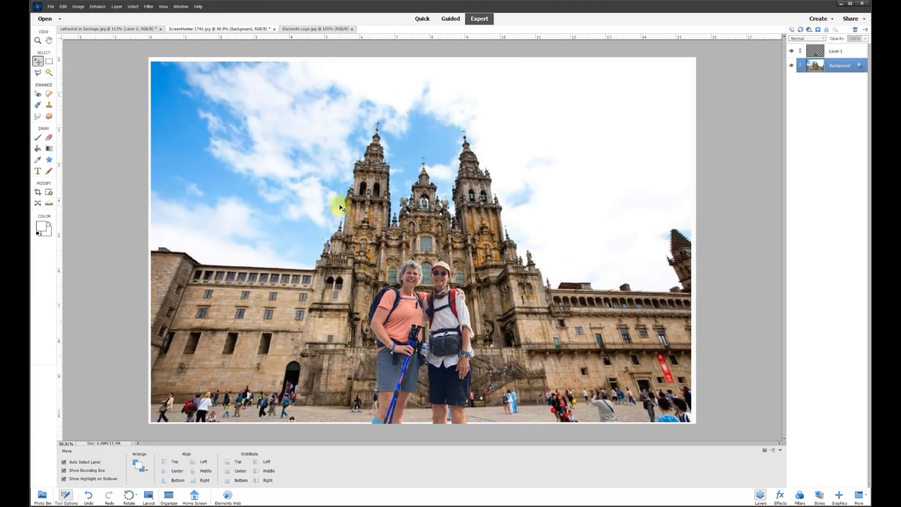
click(860, 67)
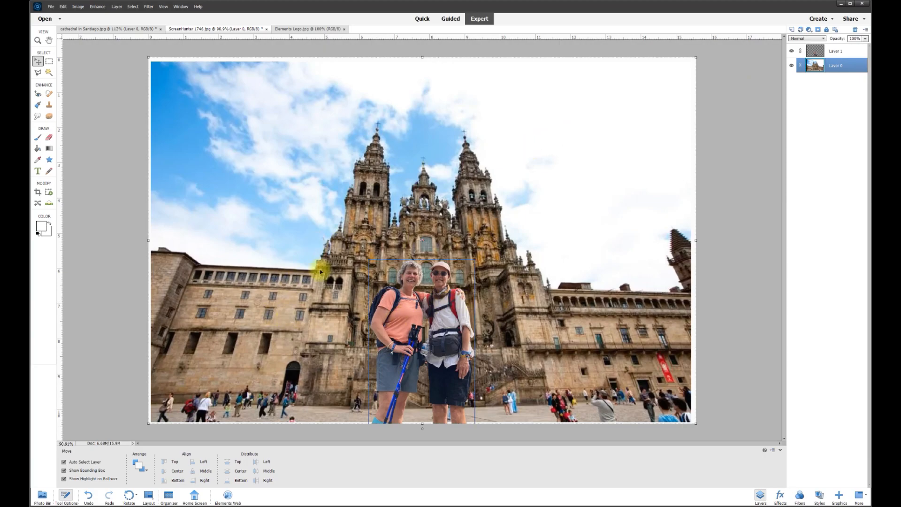
click(79, 7)
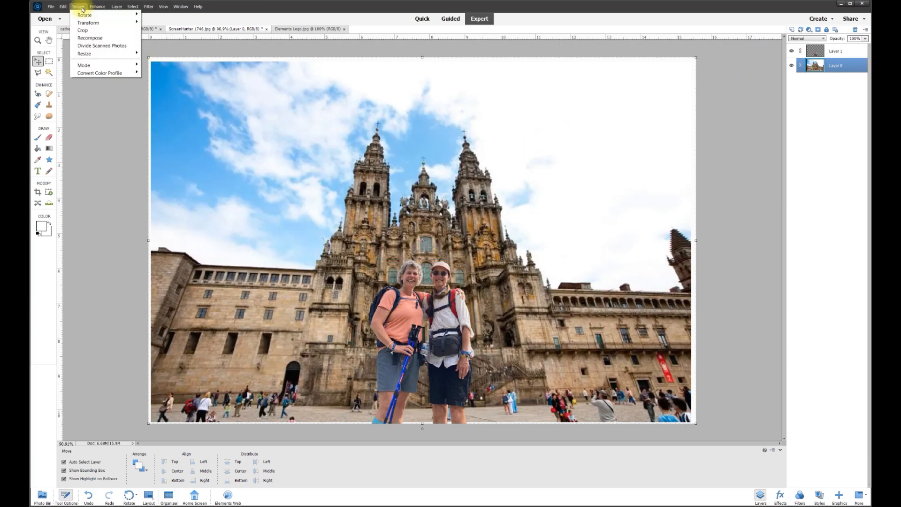
mouse_move(82, 23)
click(153, 37)
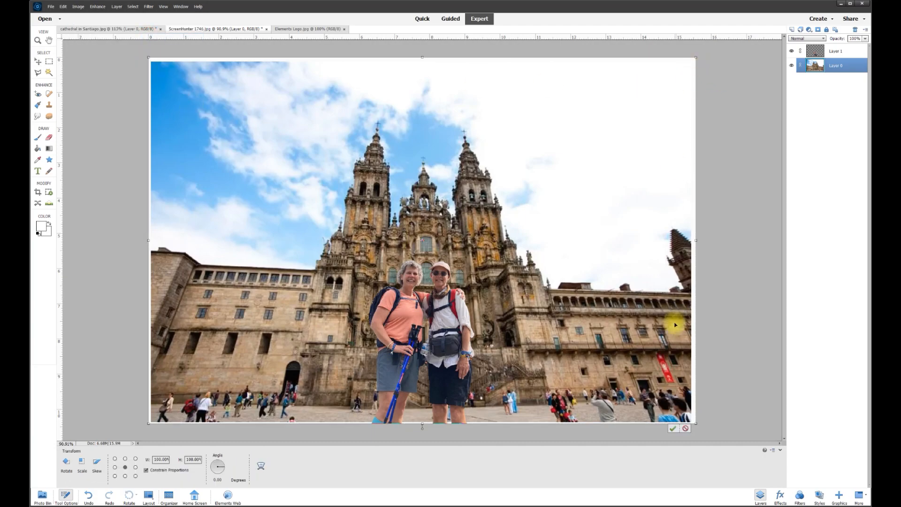
drag(150, 425, 205, 371)
key(ctrl+z)
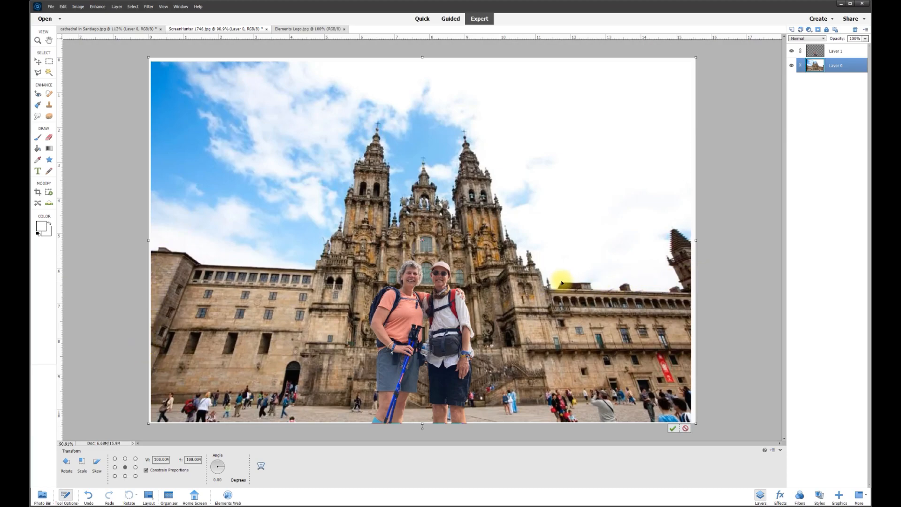
drag(148, 59, 158, 100)
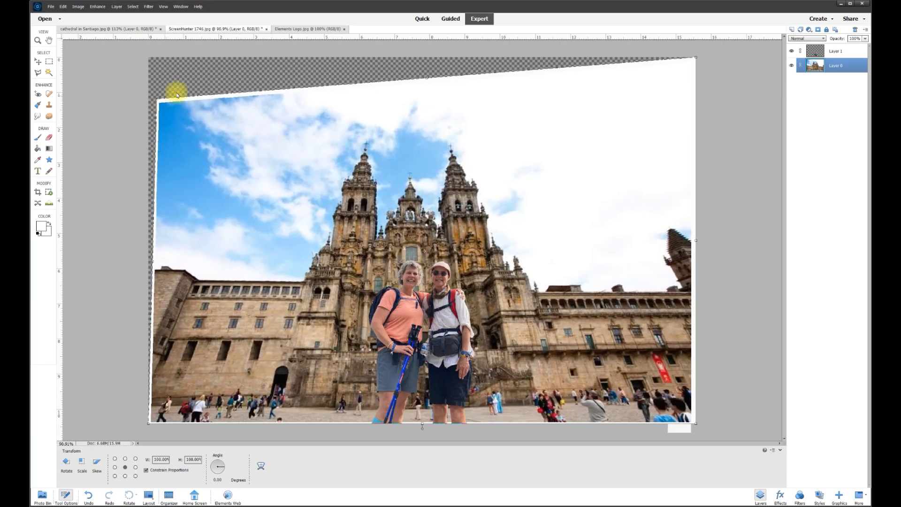
click(672, 429)
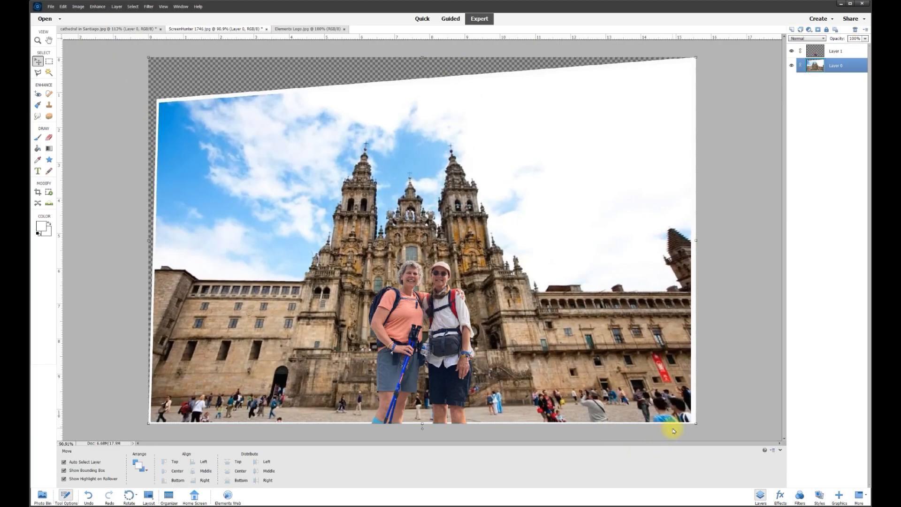
- Shift the women slightly left in front of the cathedral and duplicate their layer
drag(434, 310, 425, 311)
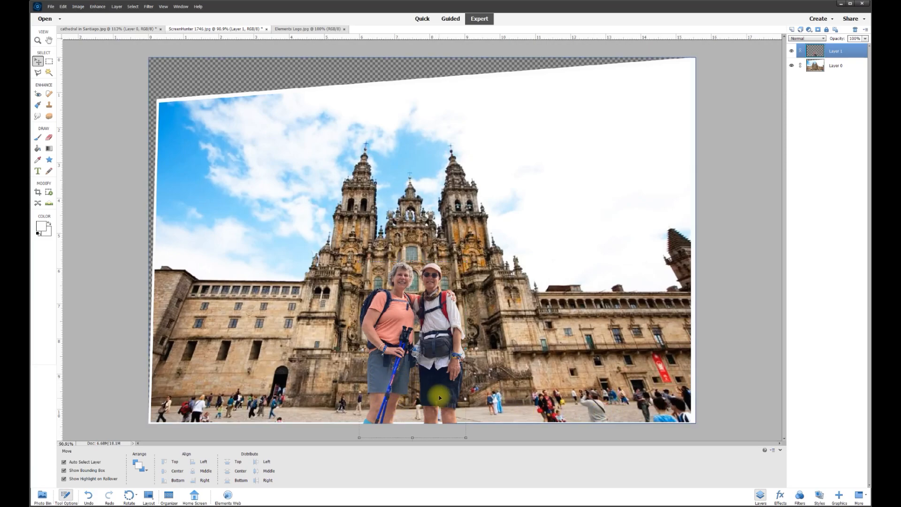
right_click(855, 49)
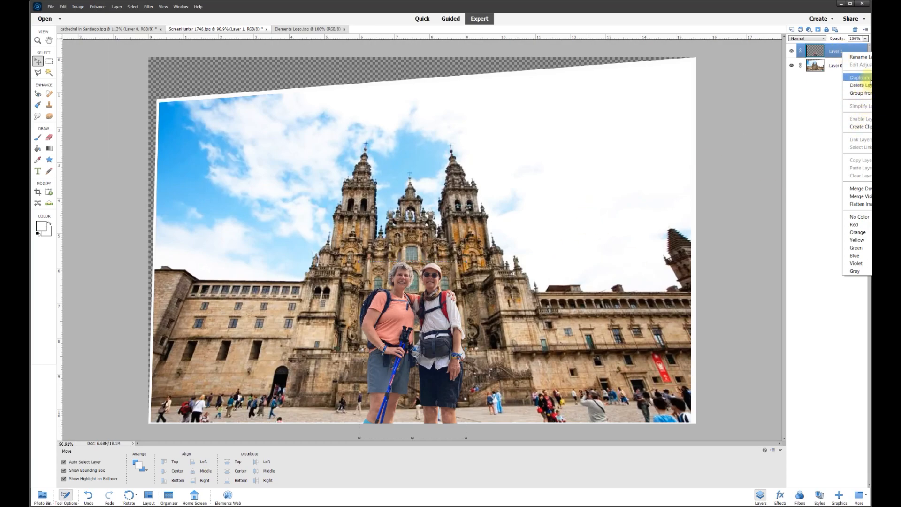
click(868, 78)
click(492, 128)
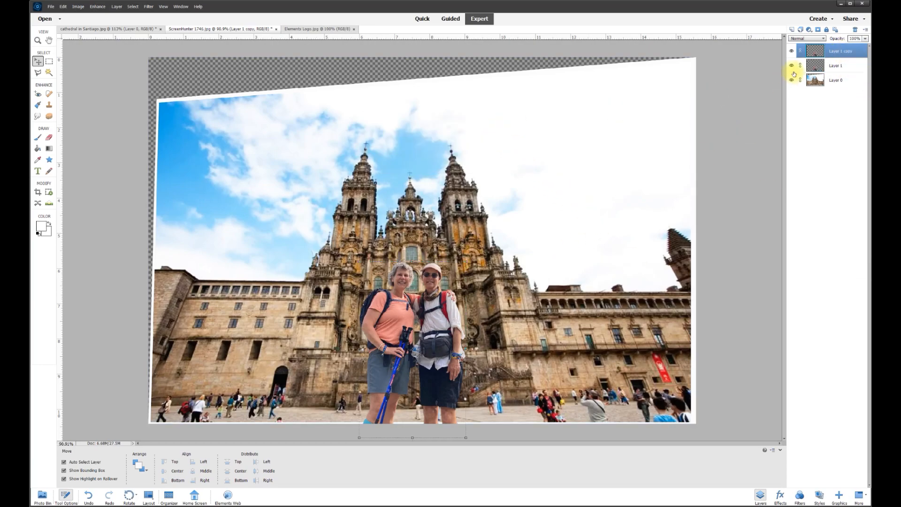
- Darken the duplicated women layer with Brightness/Contrast, using brightness -76 and contrast 44
click(97, 7)
mouse_move(141, 96)
click(212, 104)
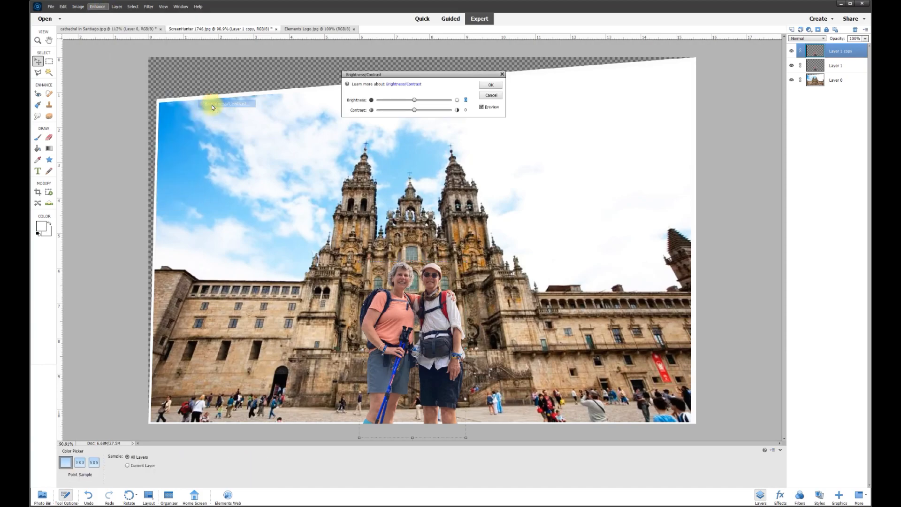
drag(415, 112, 398, 103)
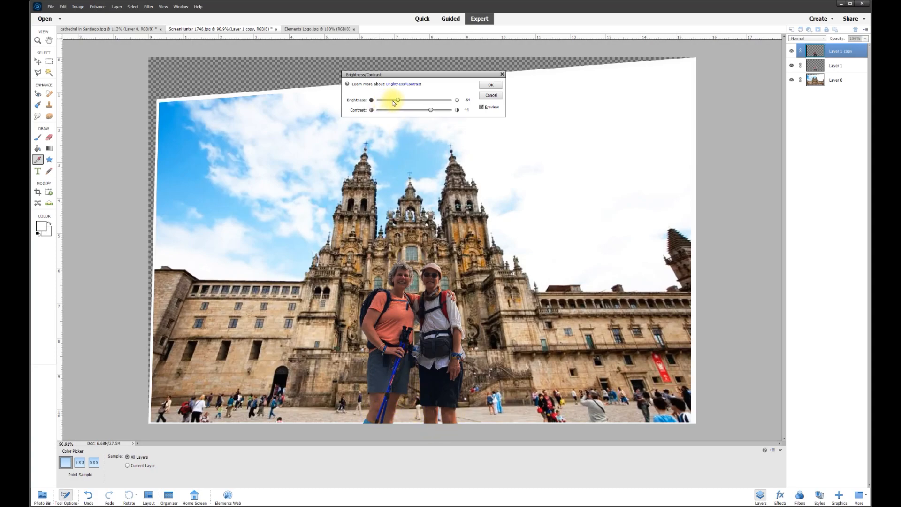
drag(397, 101, 394, 102)
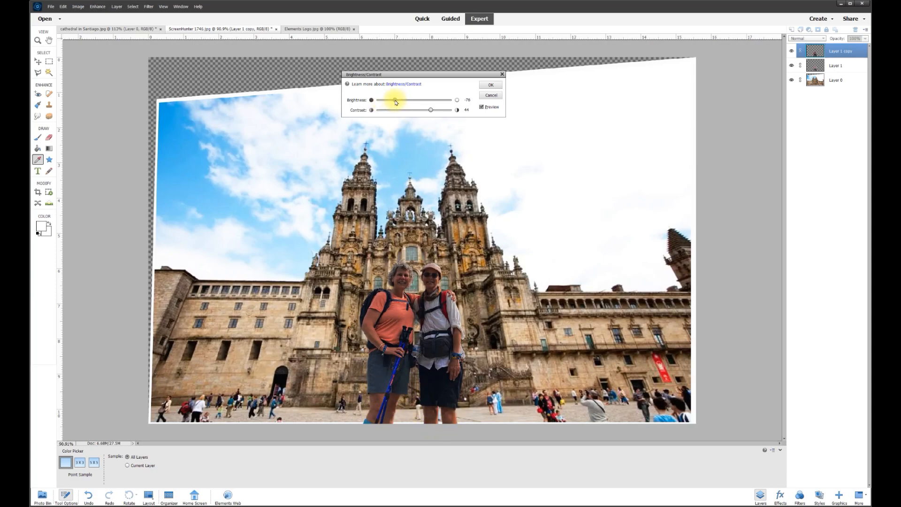
click(488, 86)
key(v)
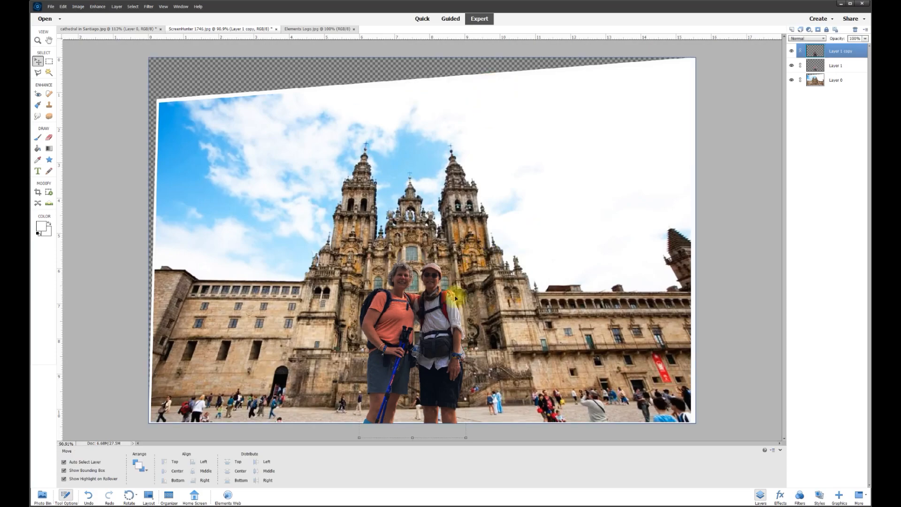
- Toggle the darkened copy's visibility to compare it with the original women layer beneath
click(791, 52)
click(792, 52)
click(792, 52)
click(792, 51)
click(792, 52)
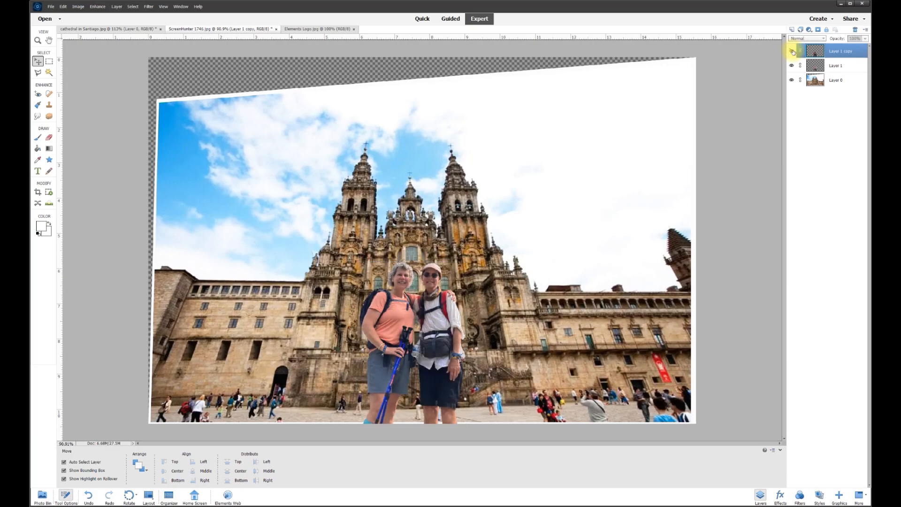
- Place the darkened copy beneath Layer 1 and toggle Layer 1's visibility to compare the two versions
drag(838, 53, 838, 73)
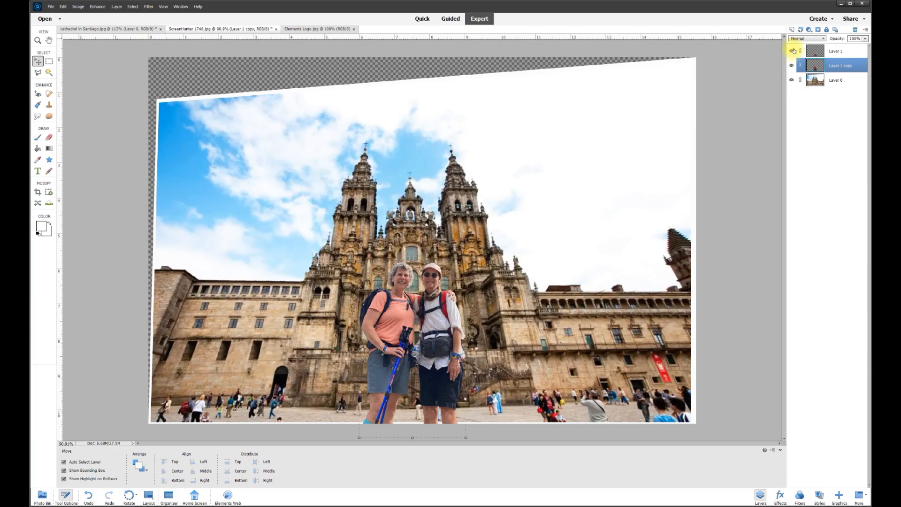
click(791, 52)
click(792, 51)
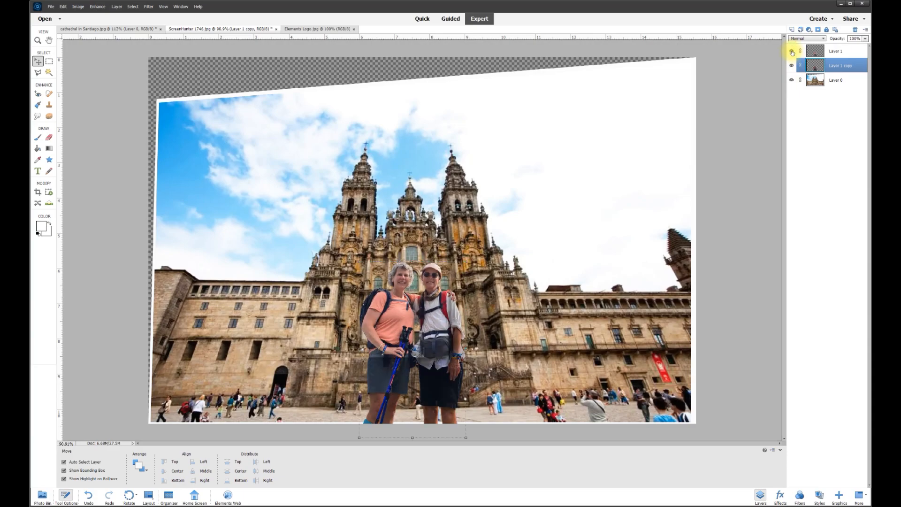
click(792, 51)
click(792, 52)
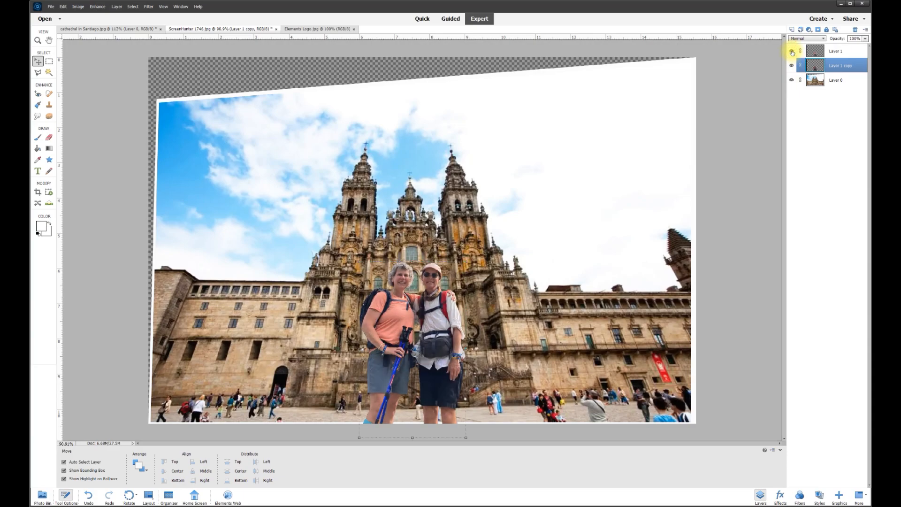
- Erase the women's lower legs on Layer 1 with a soft 400 px Eraser to reveal the darkened copy, and deselect the layer
click(835, 54)
click(49, 137)
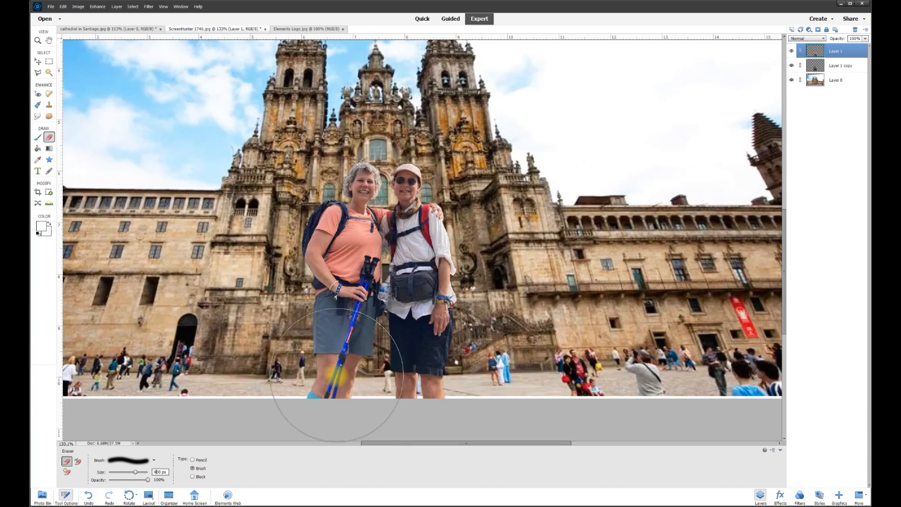
click(336, 375)
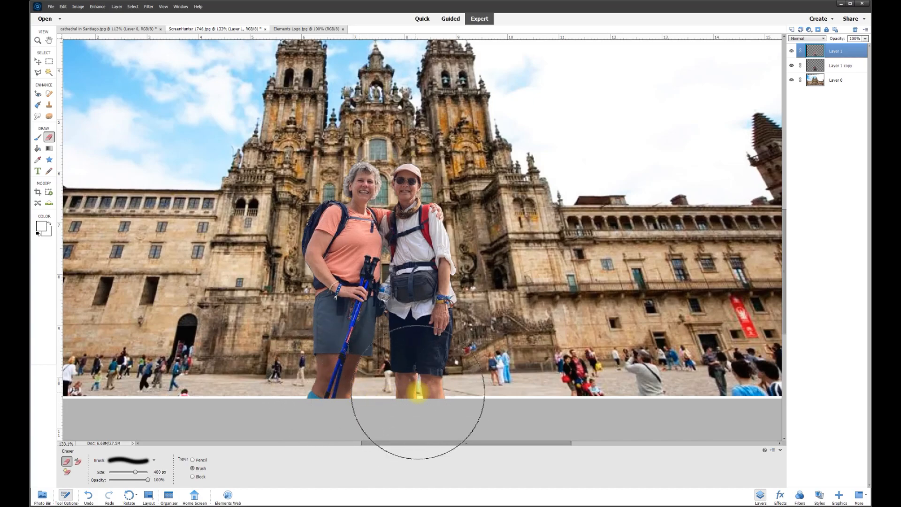
click(423, 389)
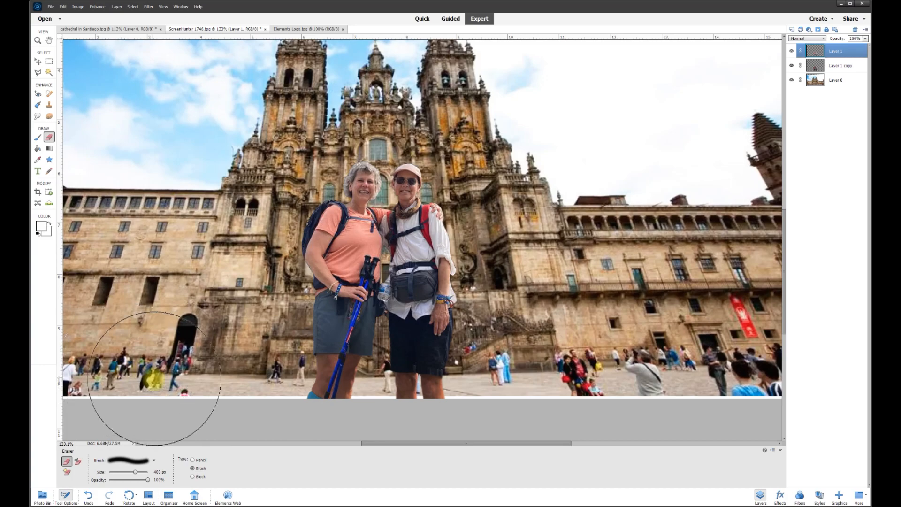
scroll(406, 355, down, 3)
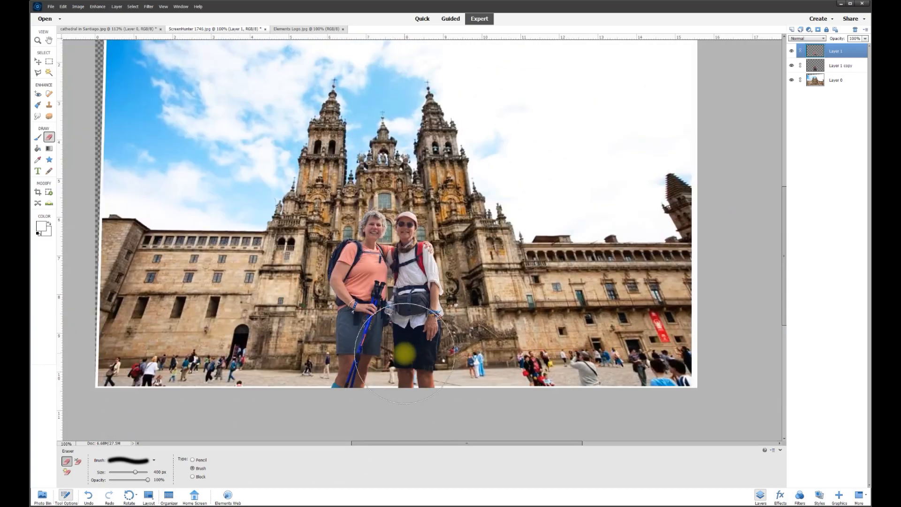
click(37, 63)
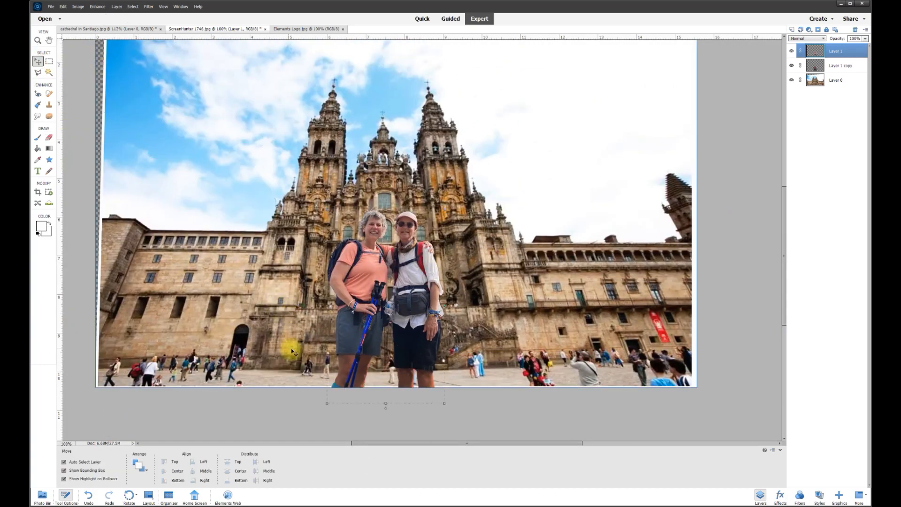
click(491, 409)
scroll(504, 320, down, 1)
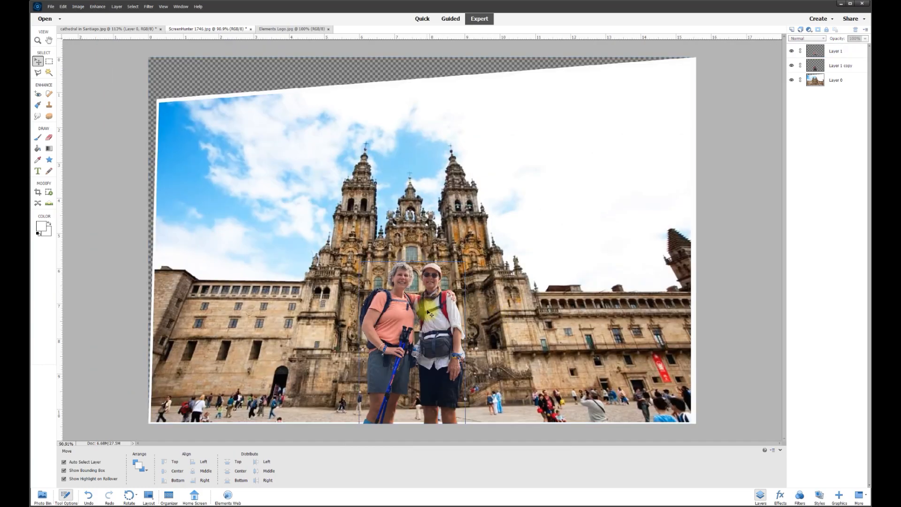
- Crop the composite around the cathedral's towers and the two women, excluding the transparent area above and the outer side buildings
click(38, 193)
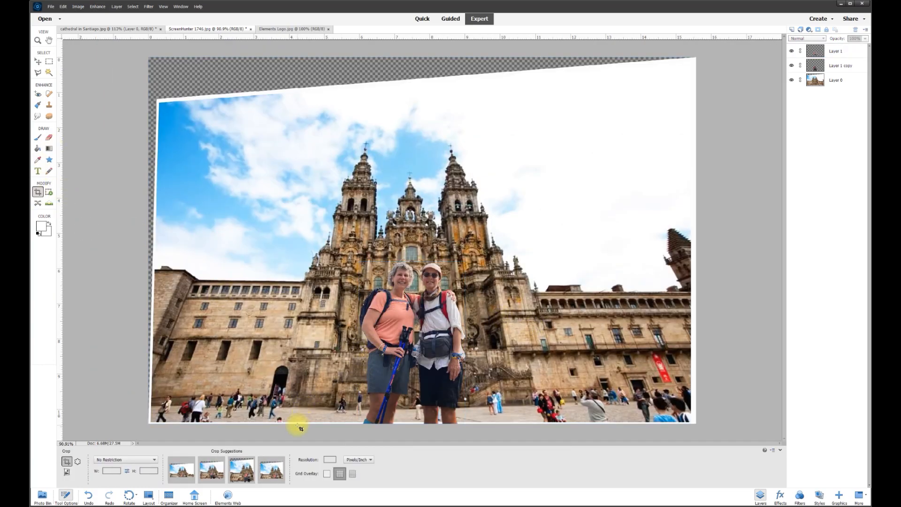
drag(295, 421, 535, 114)
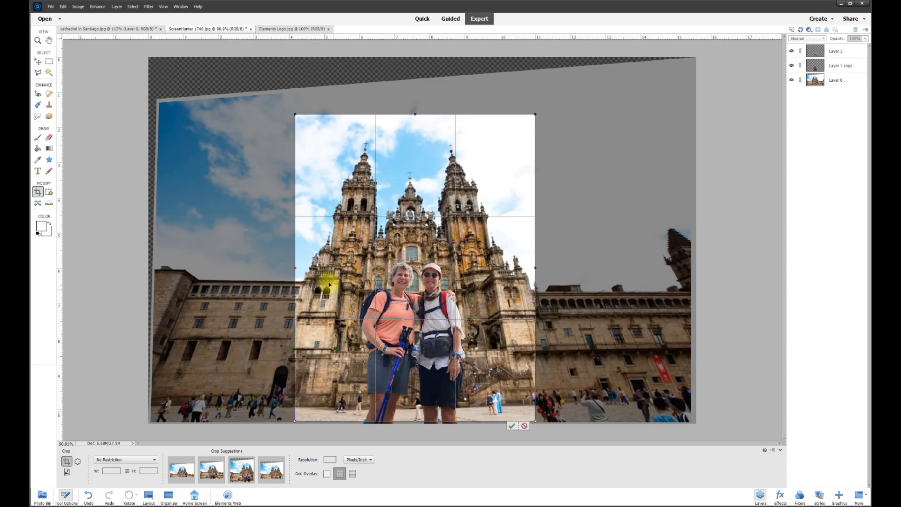
drag(297, 268, 229, 267)
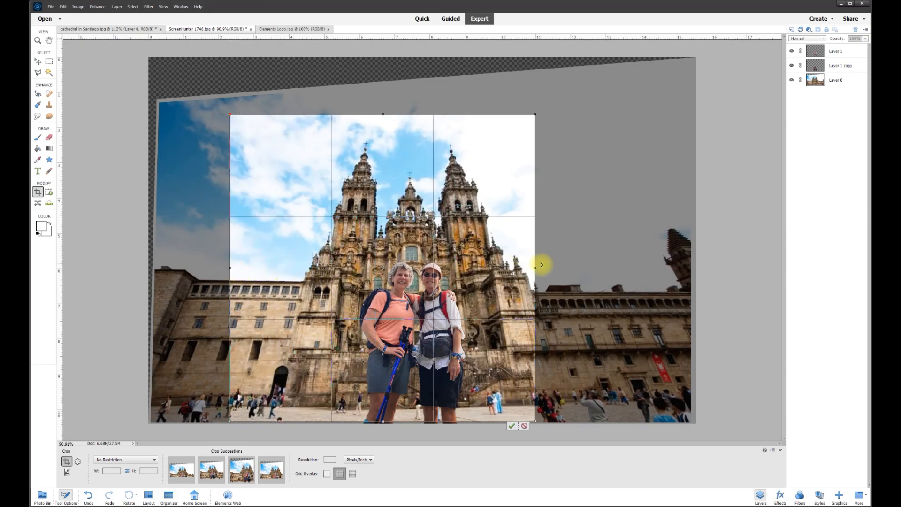
drag(536, 267, 608, 268)
drag(420, 115, 419, 123)
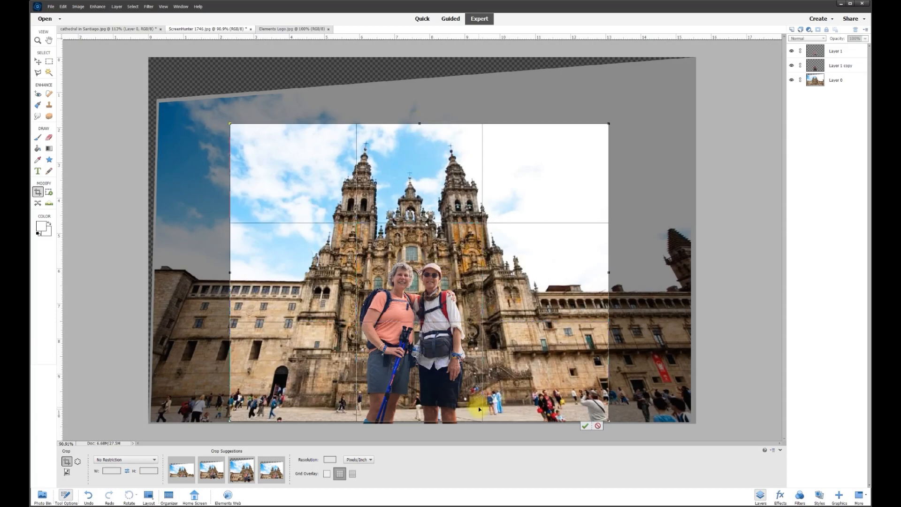
click(586, 426)
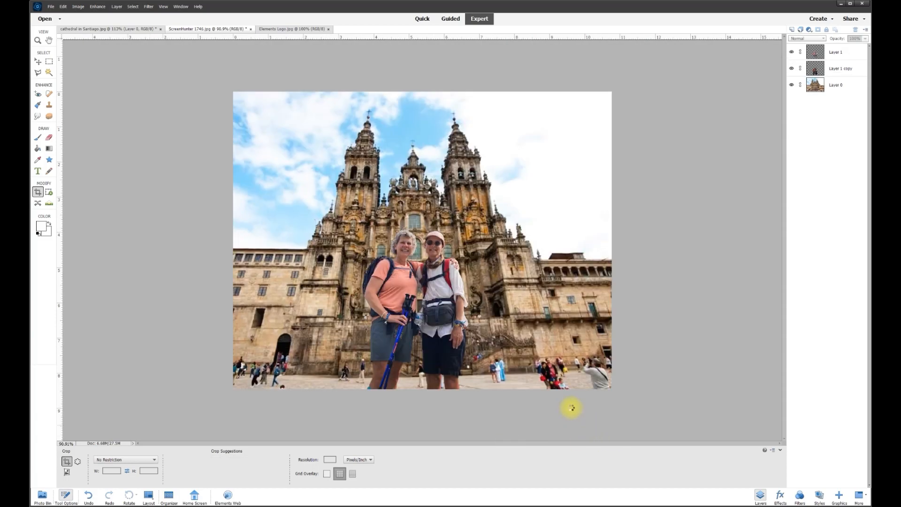